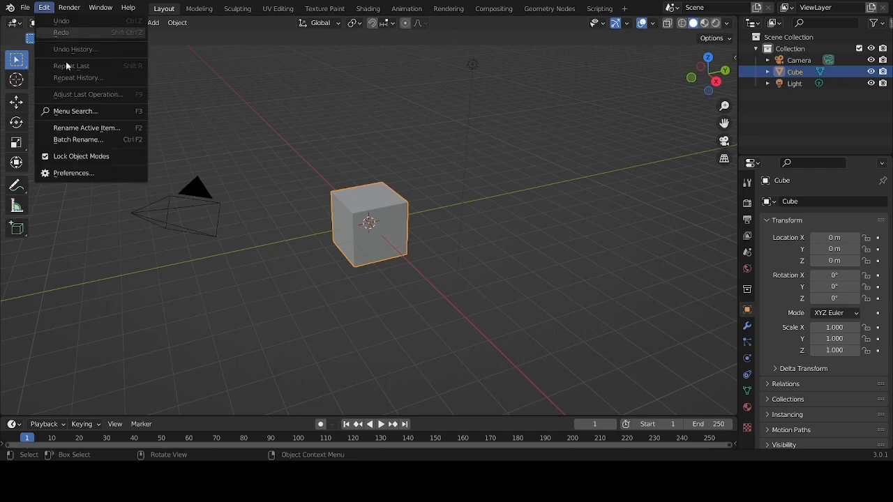
# Open the program preferences
pyautogui.click(89, 172)
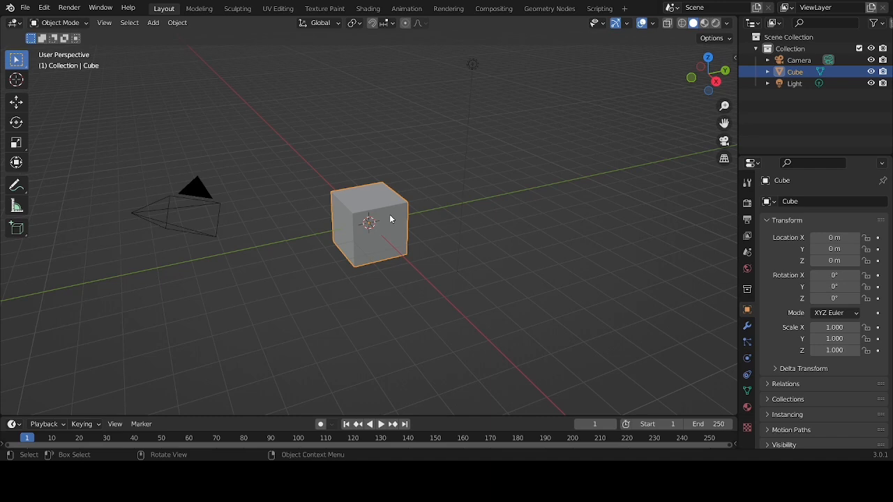
# Delete the default cube, light and camera from the scene
pyautogui.press('Delete')
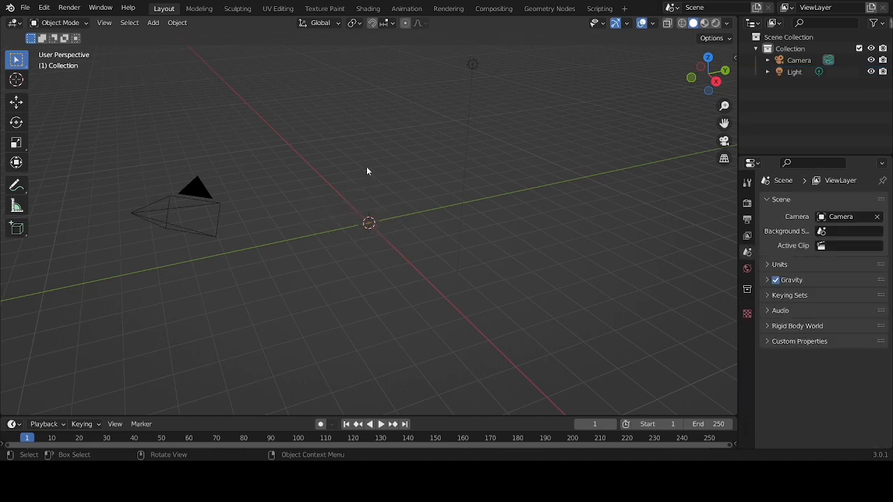
pyautogui.click(471, 67)
pyautogui.keyDown('shift'); pyautogui.click(202, 197); pyautogui.keyUp('shift')
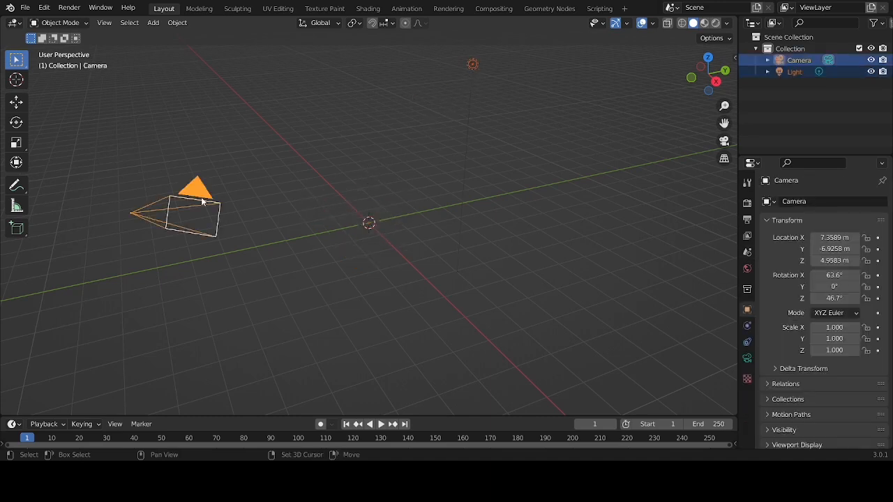
pyautogui.press('Delete')
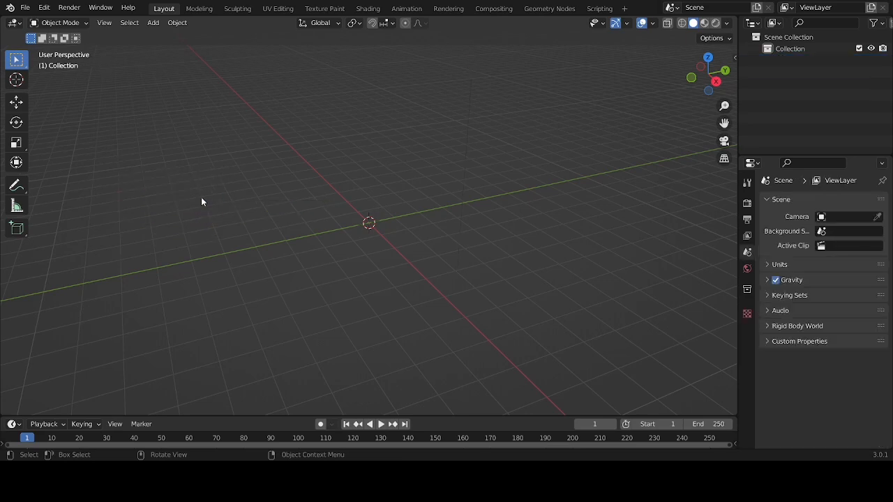
# Add a Landscape mesh at the origin and apply the river operator preset to it
pyautogui.hotkey('shift', 'a')
pyautogui.moveTo(201, 199)
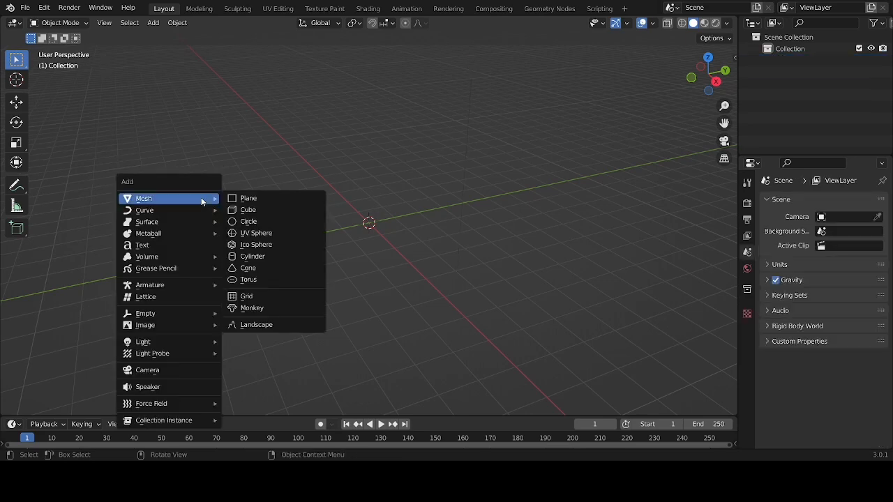
pyautogui.click(258, 324)
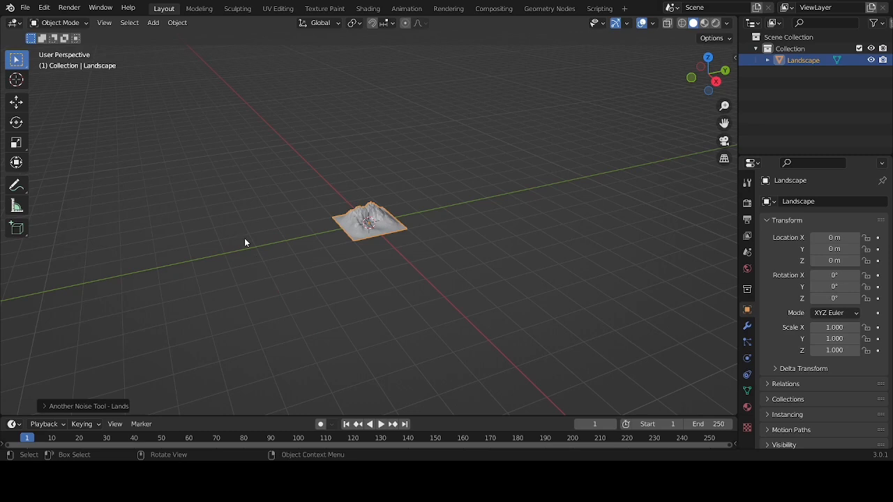
pyautogui.click(74, 407)
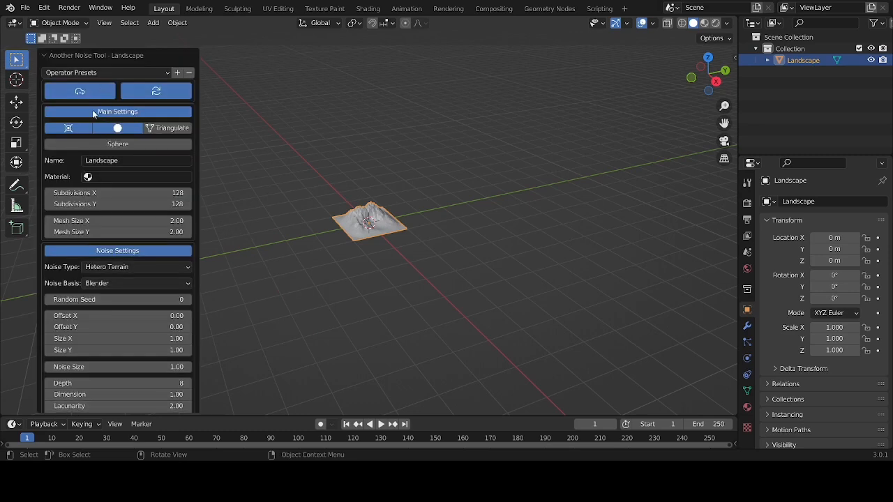
pyautogui.click(82, 73)
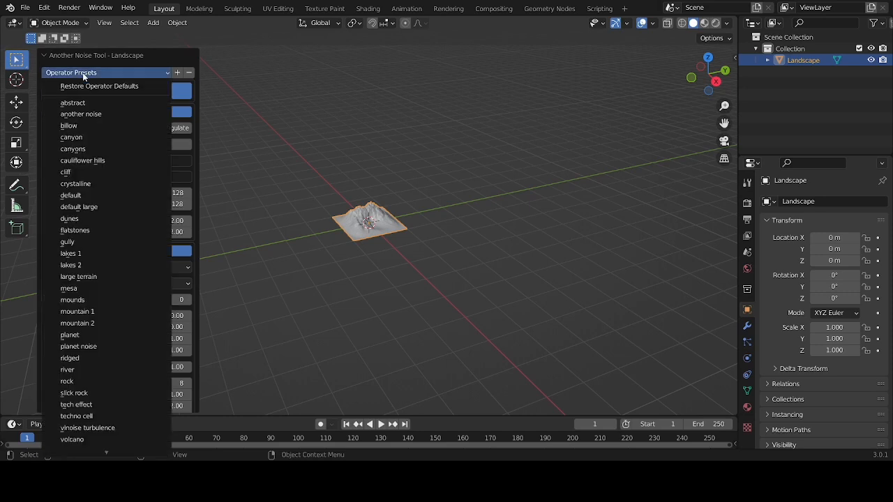
pyautogui.click(84, 370)
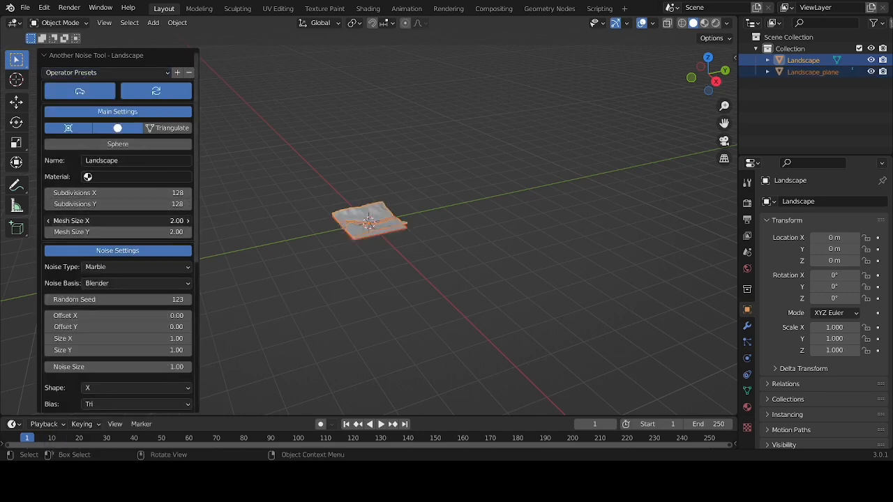
# Set the landscape's mesh size to 5 in both X and Y
pyautogui.click(172, 222)
pyautogui.write('5')
pyautogui.press('Return')
pyautogui.click(155, 231)
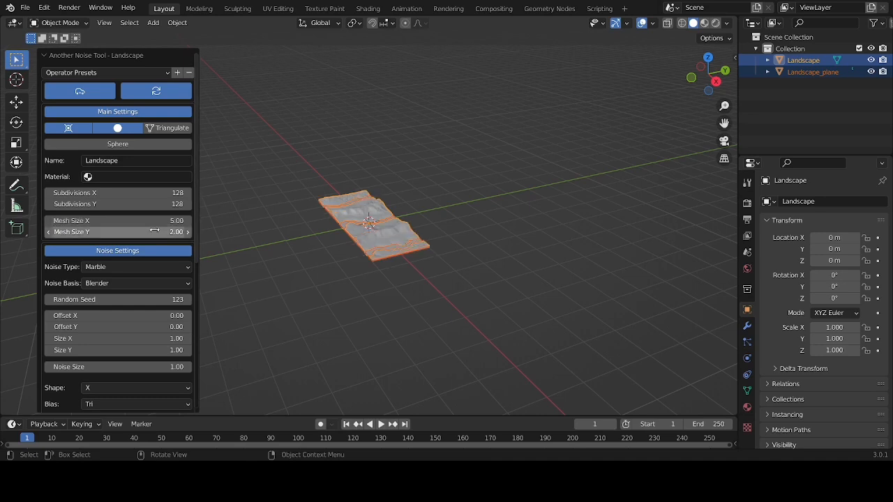
pyautogui.write('5')
pyautogui.press('Return')
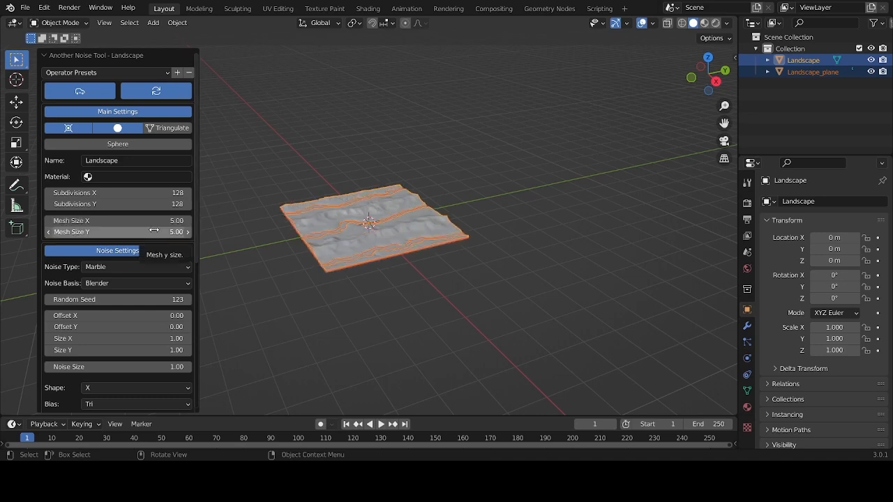
# Set the landscape noise Size X to 2.29 and Size Y to 1.87
pyautogui.click(174, 339)
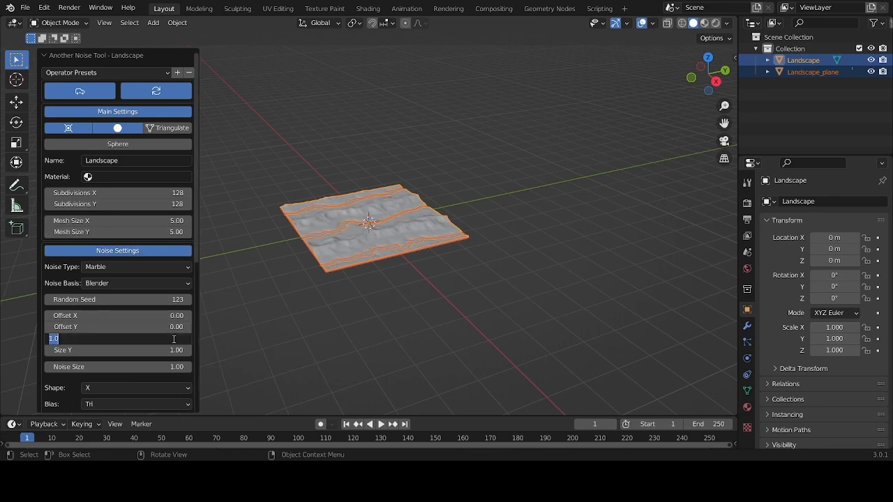
pyautogui.write('2.29')
pyautogui.press('Return')
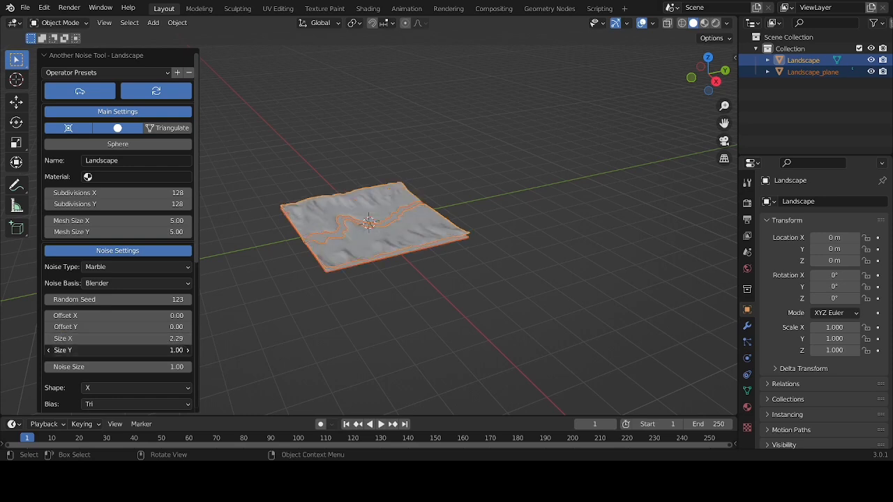
pyautogui.click(174, 350)
pyautogui.write('1.87')
pyautogui.press('Return')
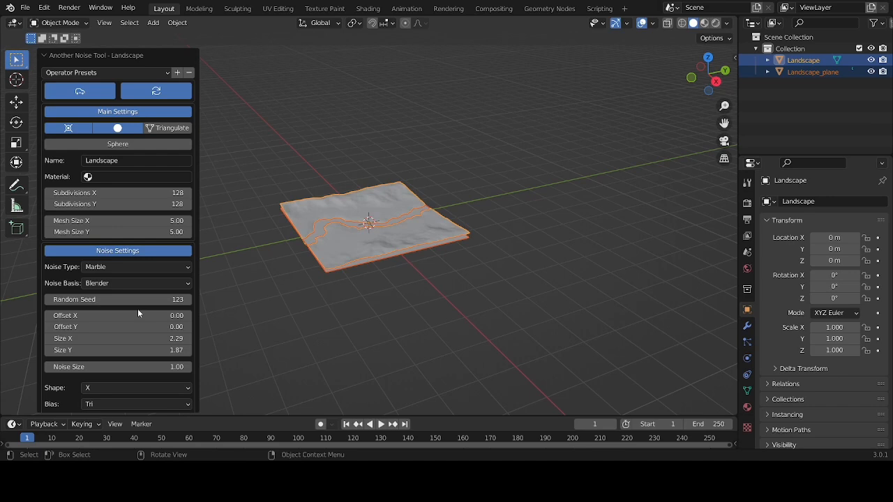
# Reduce the landscape noise distortion to 0.5
pyautogui.scroll(-4, 137, 308)
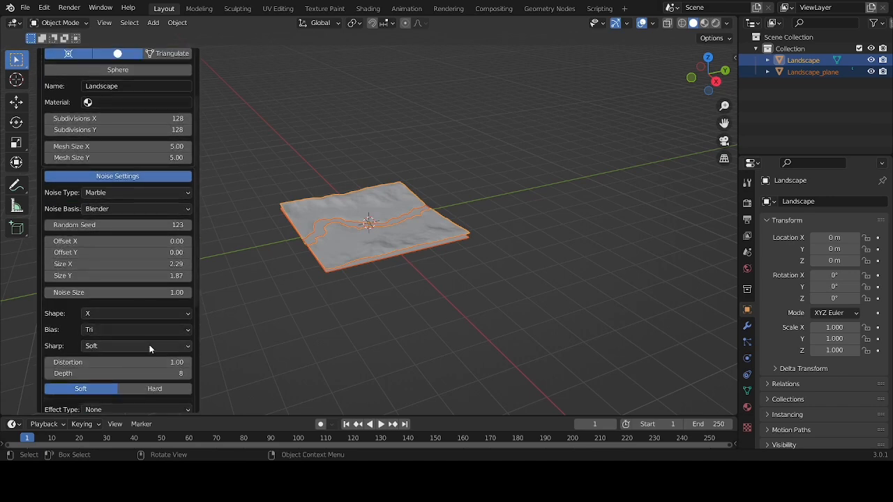
pyautogui.click(152, 363)
pyautogui.write('0.5')
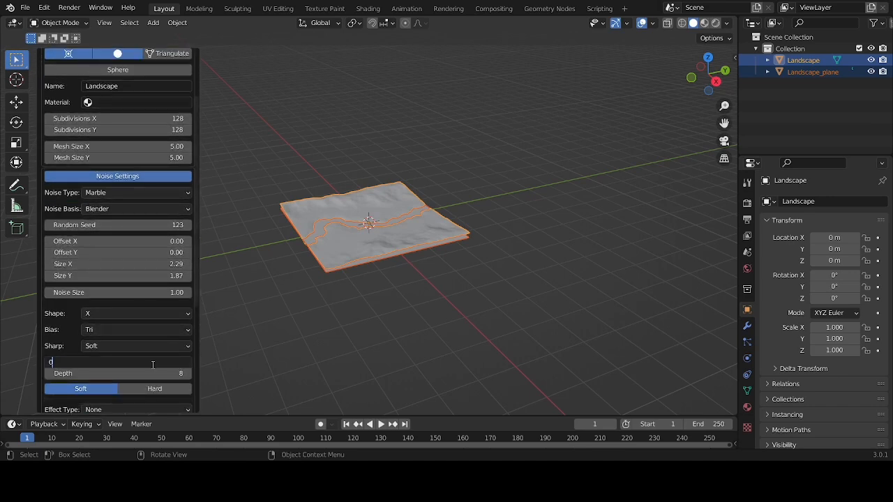
pyautogui.press('Return')
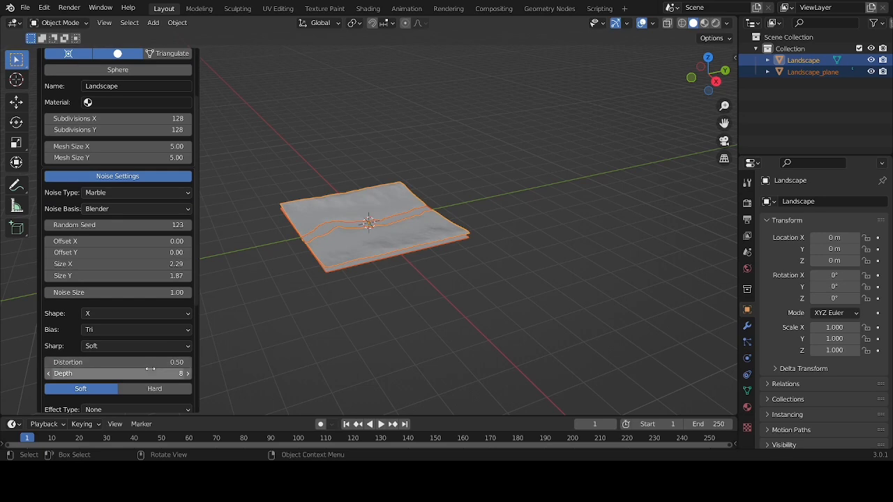
# Set the landscape's displacement height to 1 and its offset to -0.10
pyautogui.scroll(-1, 136, 338)
pyautogui.scroll(-3, 137, 338)
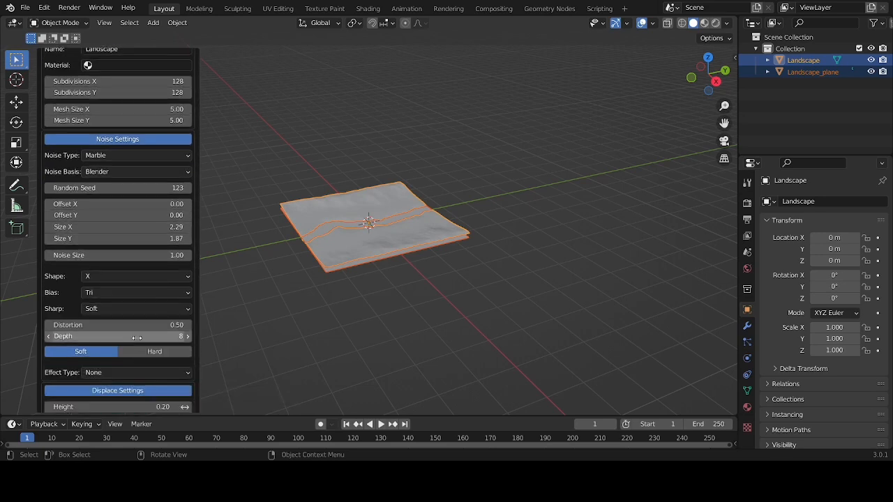
pyautogui.scroll(-2, 136, 337)
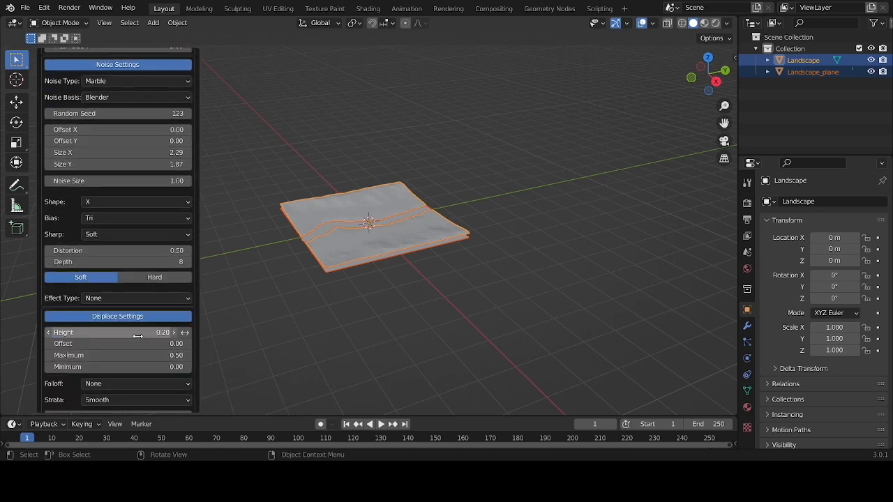
pyautogui.click(138, 335)
pyautogui.write('1')
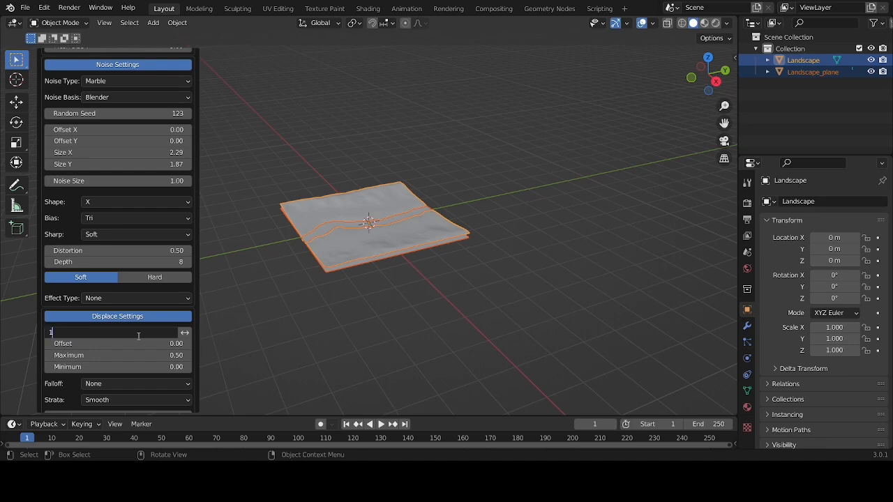
pyautogui.press('Return')
pyautogui.click(139, 340)
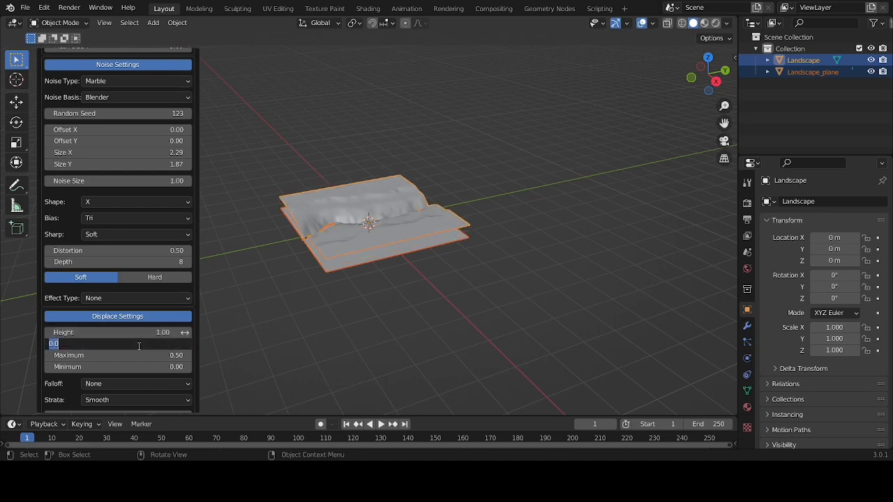
pyautogui.write('-0.10')
pyautogui.press('Return')
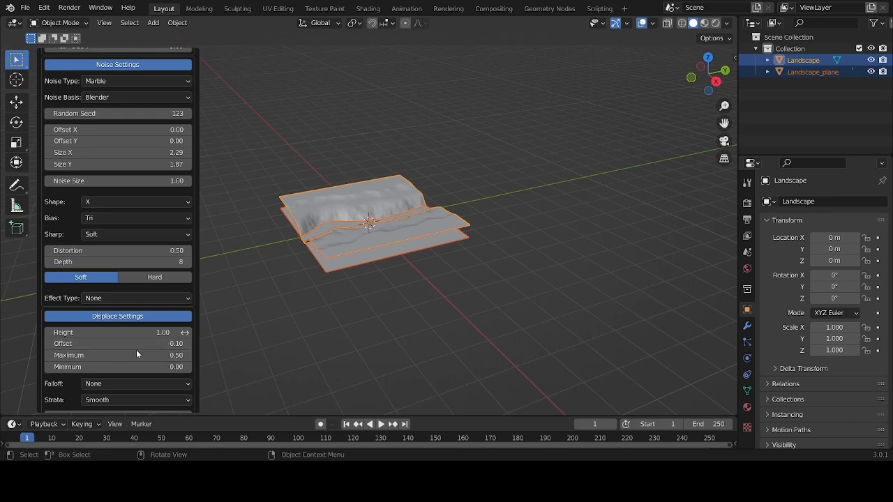
# Set the displacement maximum to 1 and the smooth strata amount to 1
pyautogui.click(138, 355)
pyautogui.write('1')
pyautogui.press('Return')
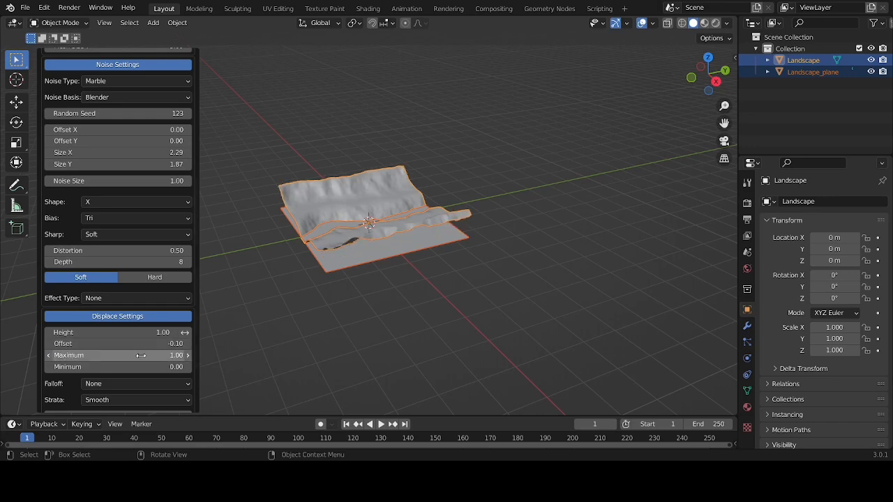
pyautogui.scroll(-4, 140, 349)
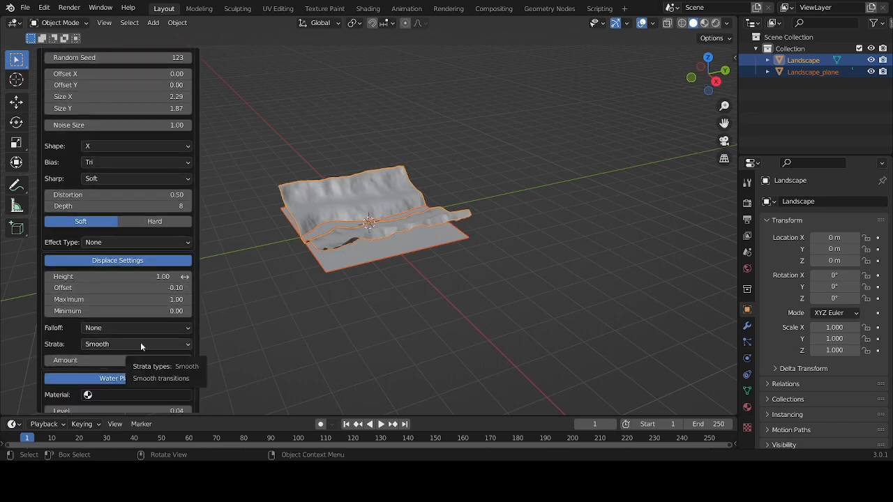
pyautogui.scroll(-1, 150, 361)
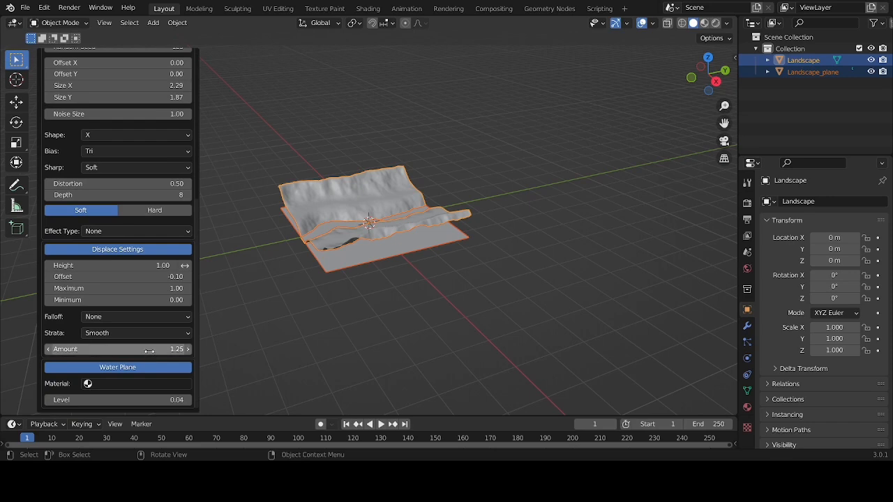
pyautogui.click(144, 353)
pyautogui.write('1')
pyautogui.press('Return')
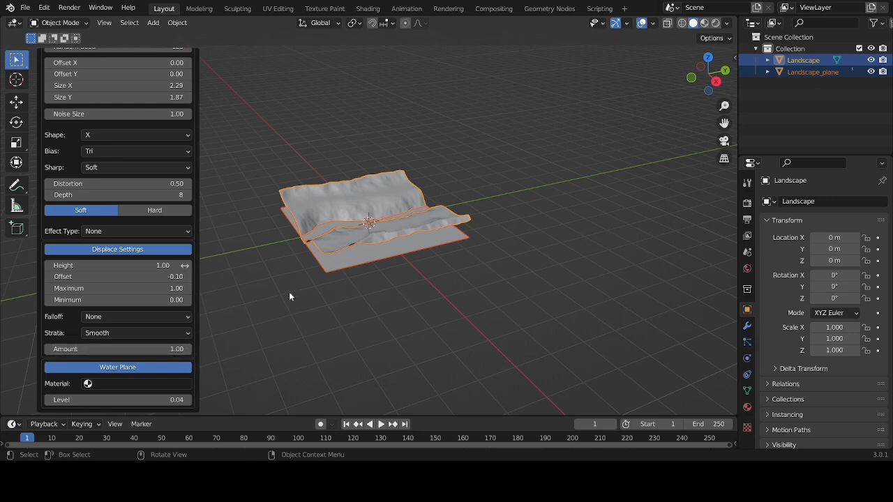
# Scale the landscape and its water plane together uniformly by about 2.02, and deselect them
pyautogui.press('s')
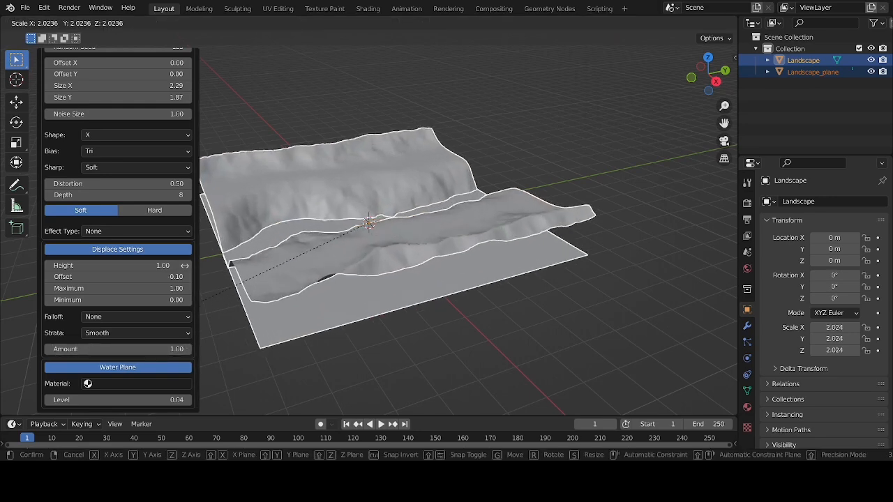
pyautogui.click(184, 265)
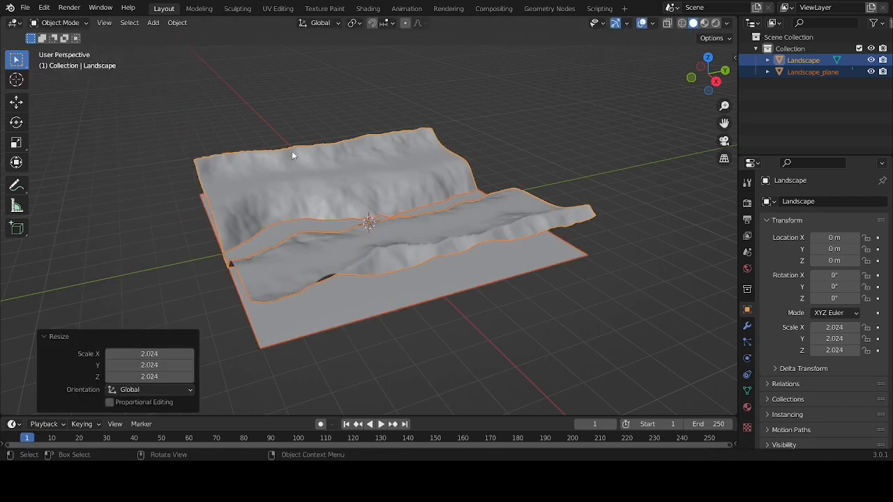
pyautogui.click(222, 115)
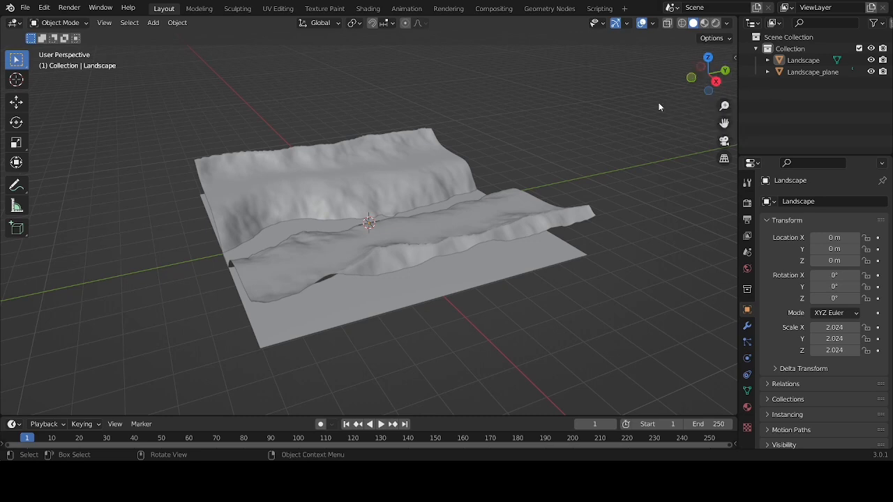
# Add a cube mesh at the origin, over the river between the two banks
pyautogui.moveTo(708, 76)
pyautogui.mouseDown()
pyautogui.moveTo(688, 78)
pyautogui.moveTo(734, 80)
pyautogui.moveTo(719, 79)
pyautogui.moveTo(735, 65)
pyautogui.moveTo(734, 77)
pyautogui.moveTo(692, 75)
pyautogui.mouseUp()
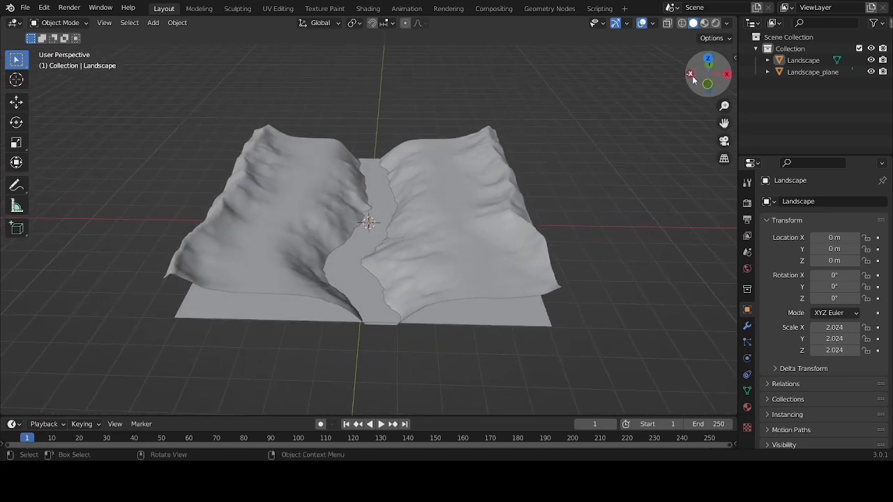
pyautogui.hotkey('shift', 'a')
pyautogui.moveTo(357, 217)
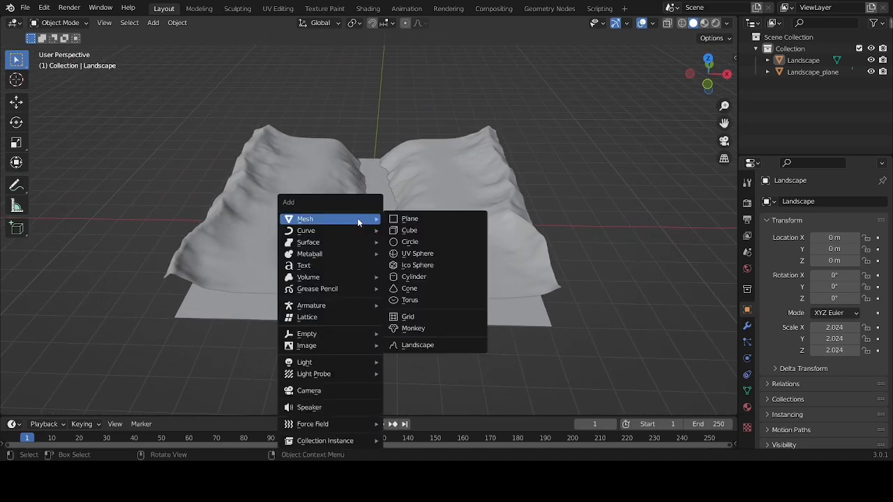
pyautogui.click(411, 231)
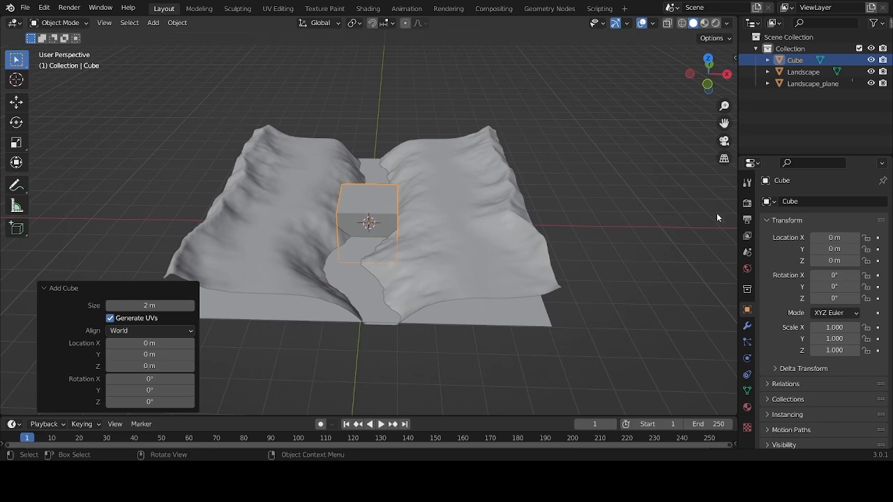
# Stretch the cube along the river to a Y dimension of about 11.1 m
pyautogui.press('n')
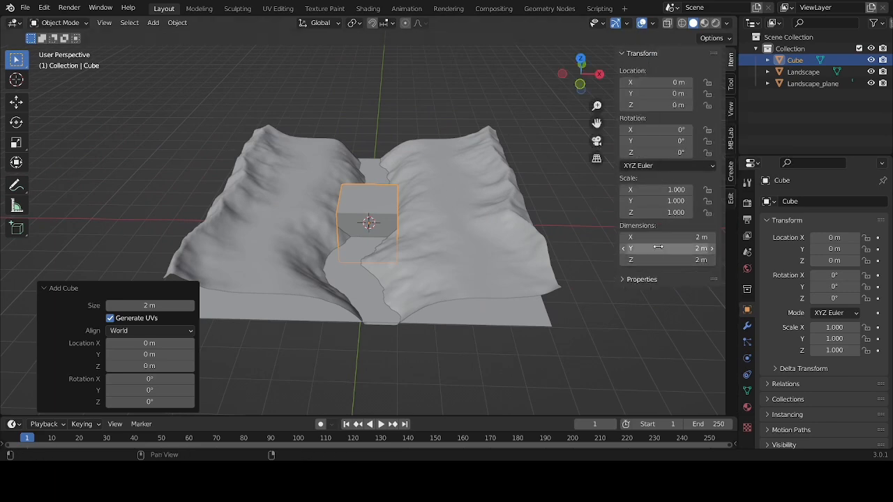
pyautogui.click(661, 248)
pyautogui.moveTo(660, 248); pyautogui.dragTo(722, 249)
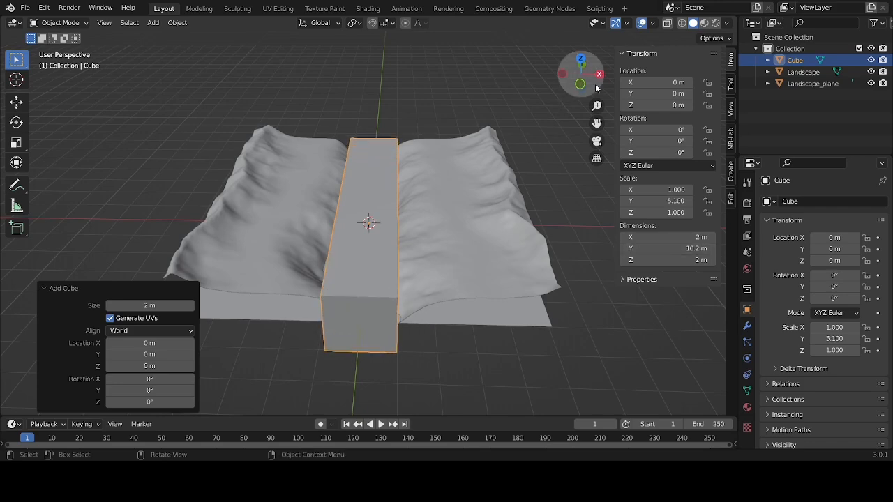
pyautogui.moveTo(581, 75); pyautogui.dragTo(537, 92)
pyautogui.moveTo(660, 248); pyautogui.dragTo(681, 248)
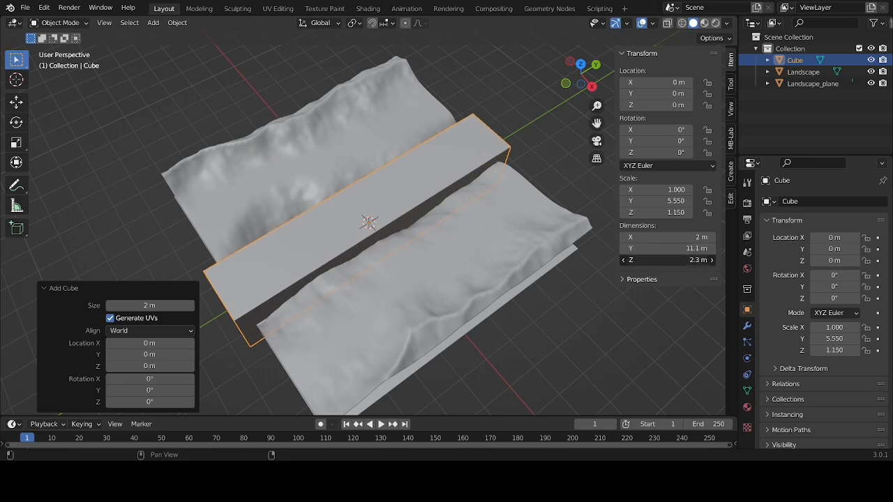
# Widen the cube to an X dimension of 2.6 m and raise it to a Z location of about 0.94 m
pyautogui.moveTo(660, 238); pyautogui.dragTo(687, 237)
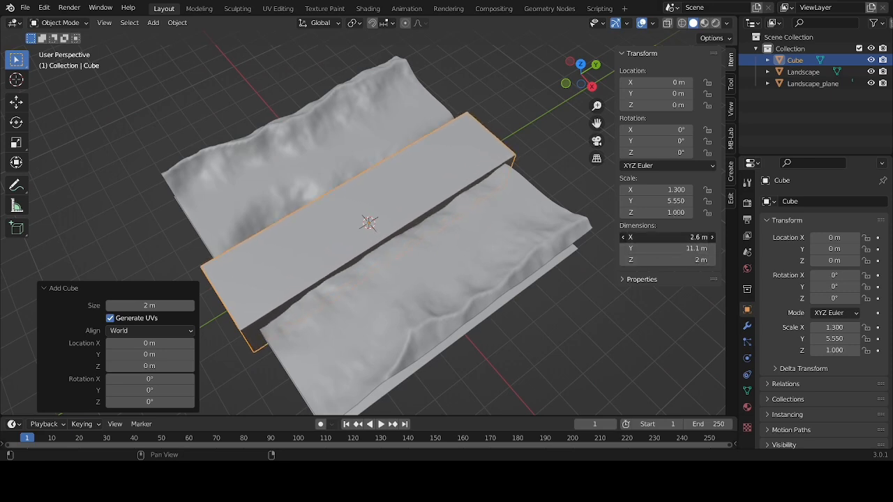
pyautogui.moveTo(582, 77); pyautogui.dragTo(450, 196)
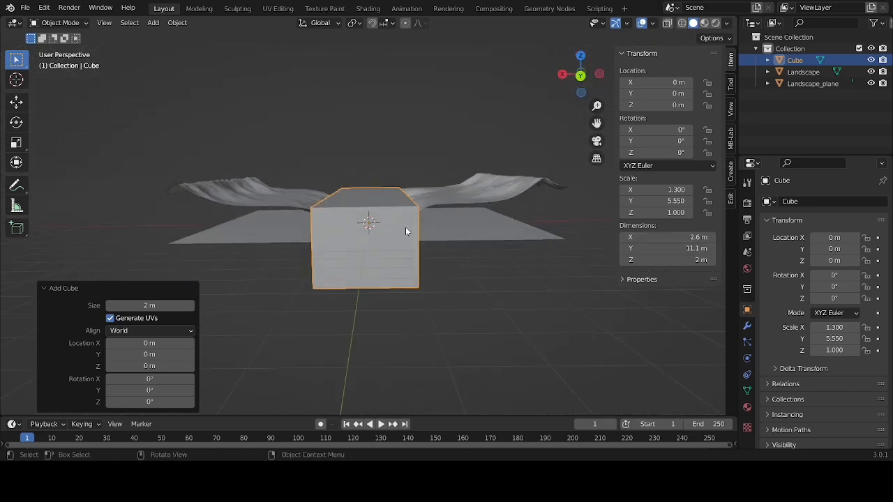
pyautogui.press('g')
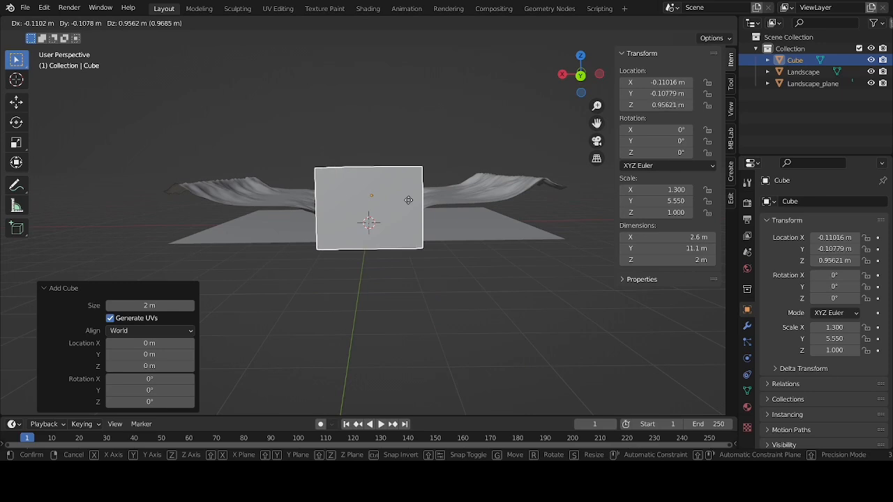
pyautogui.click(408, 201)
# Flatten the cube to a Z dimension of 1.1 m and lower it to a Z location of about 0.42 m
pyautogui.doubleClick(668, 260)
pyautogui.write('2.5')
pyautogui.press('Return')
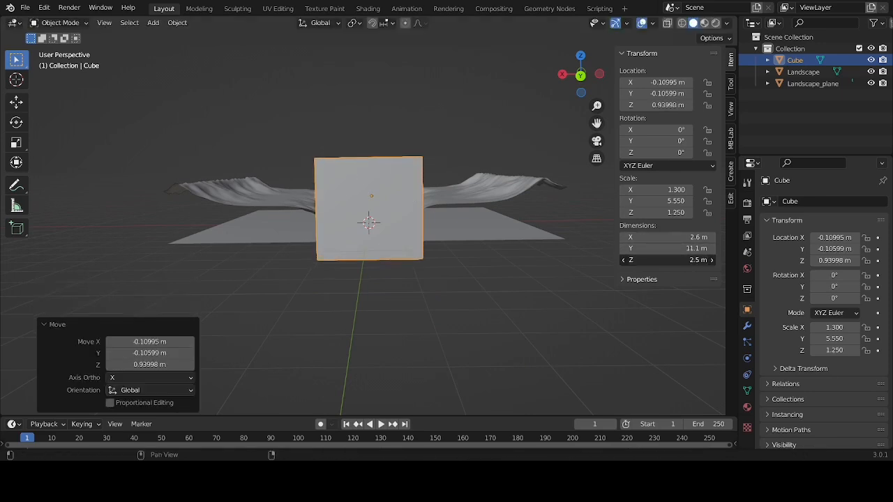
pyautogui.moveTo(669, 260); pyautogui.dragTo(622, 260)
pyautogui.press('g')
pyautogui.click(608, 175)
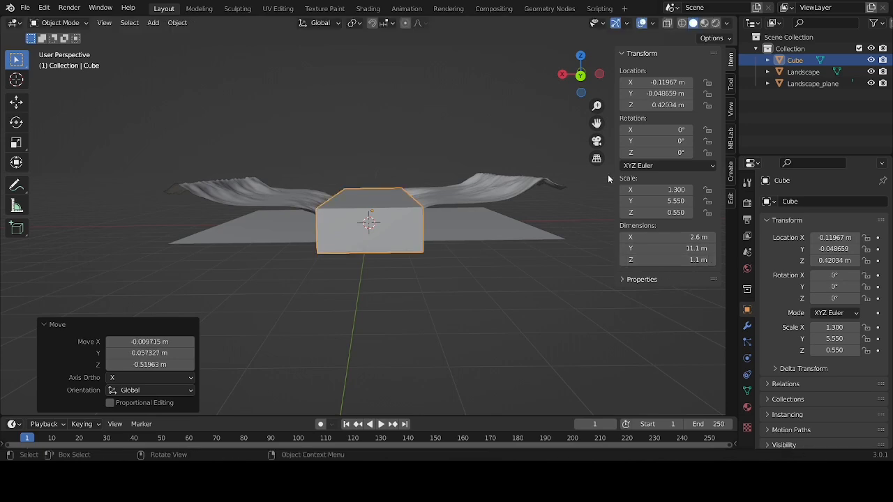
# Widen the cube across the river to an X dimension of 3.1 m, keeping it selected
pyautogui.moveTo(580, 74); pyautogui.dragTo(547, 74)
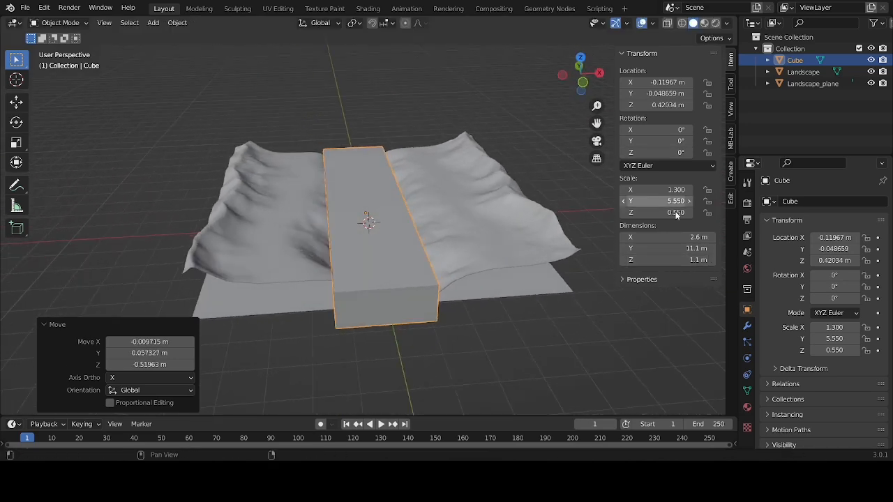
pyautogui.moveTo(670, 237); pyautogui.dragTo(705, 237)
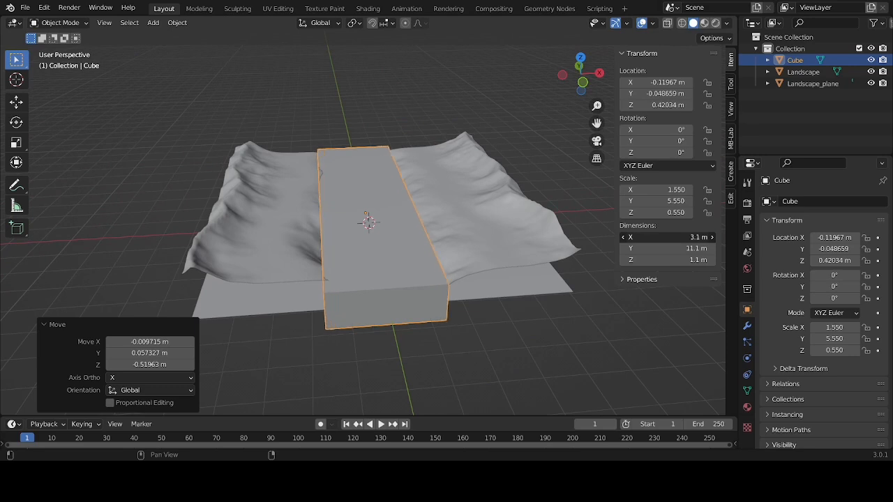
pyautogui.click(481, 90)
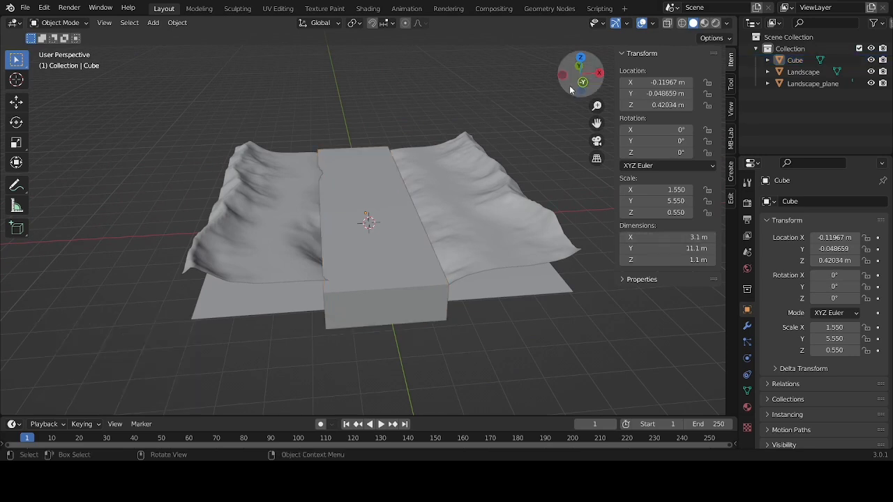
pyautogui.click(365, 193)
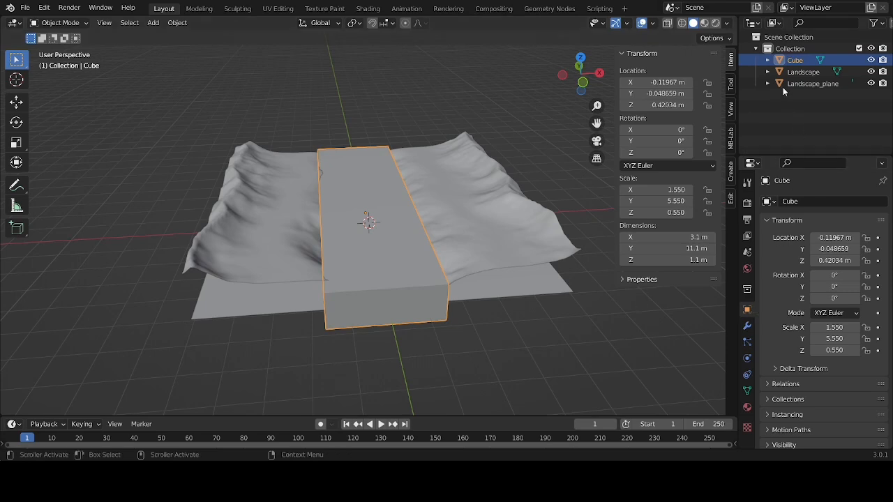
# Add Fluid physics to the cube as a Domain with the domain type Liquid
pyautogui.click(748, 358)
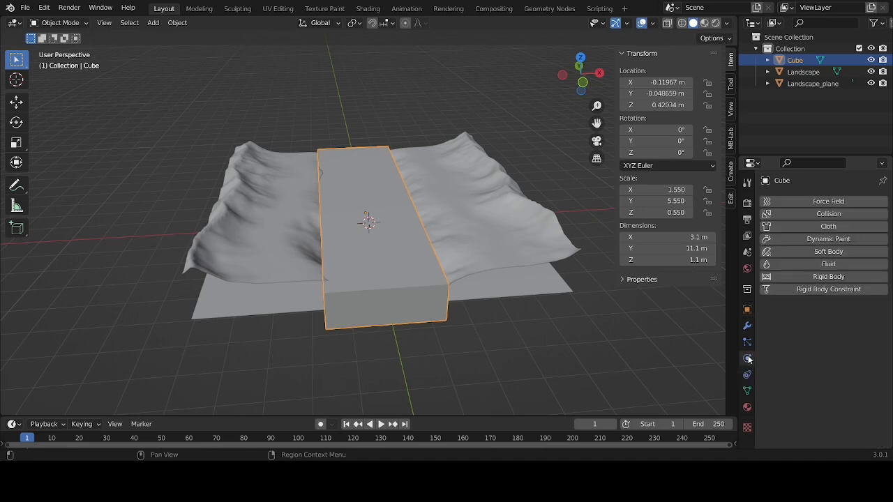
pyautogui.click(816, 264)
pyautogui.click(823, 325)
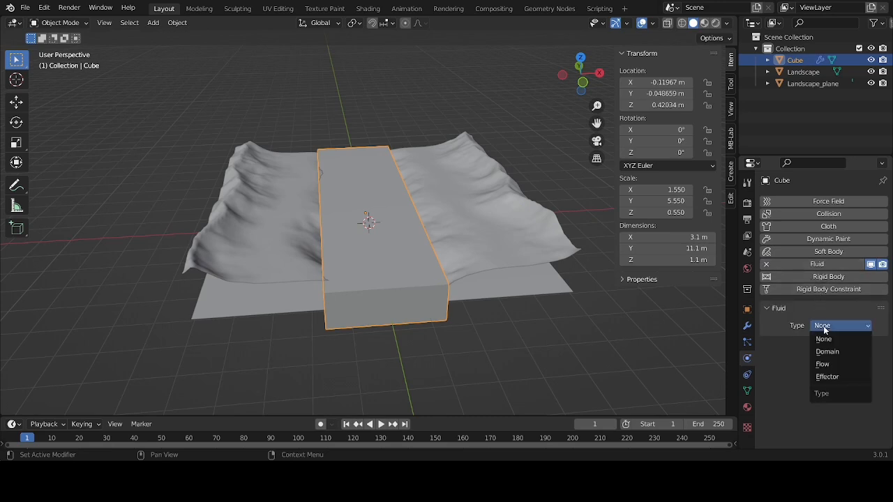
pyautogui.click(829, 352)
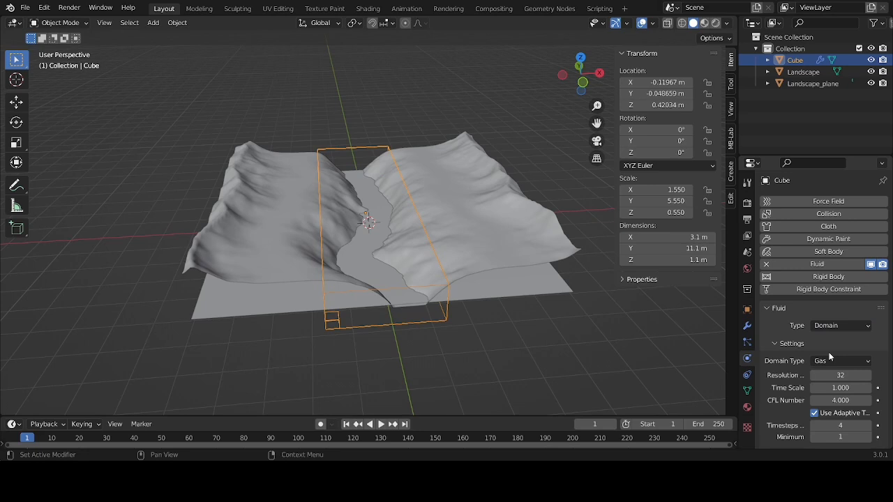
pyautogui.click(829, 360)
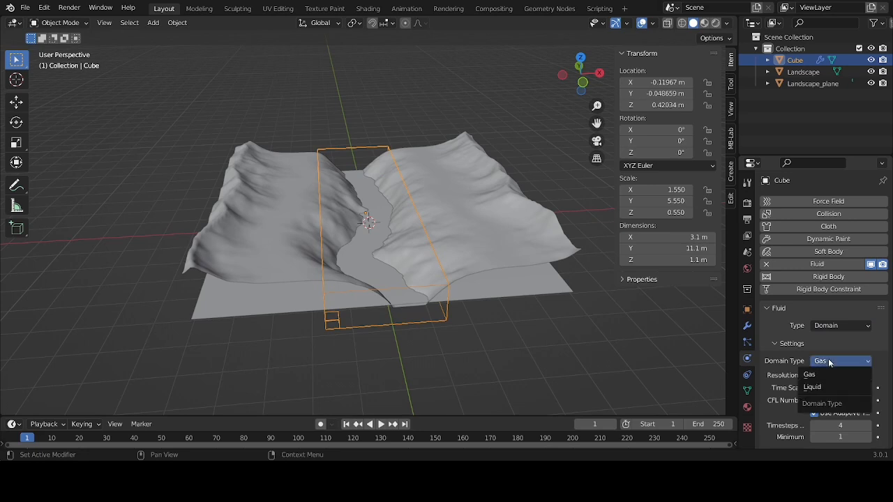
pyautogui.click(816, 388)
# Set the fluid domain's resolution divisions to 128
pyautogui.click(846, 375)
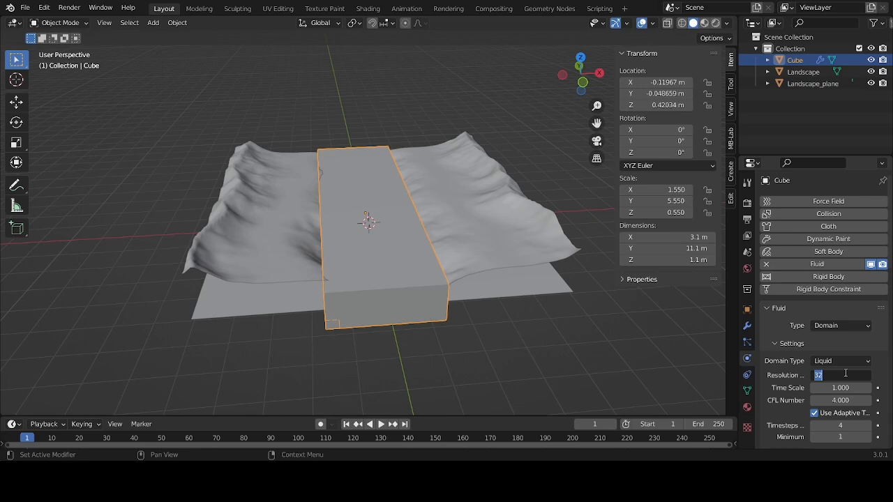
pyautogui.write('182')
pyautogui.press('BackSpace')
pyautogui.press('BackSpace')
pyautogui.write('28')
pyautogui.press('Return')
# Set the domain's time scale to 0.5 and its minimum timesteps to 2
pyautogui.click(850, 388)
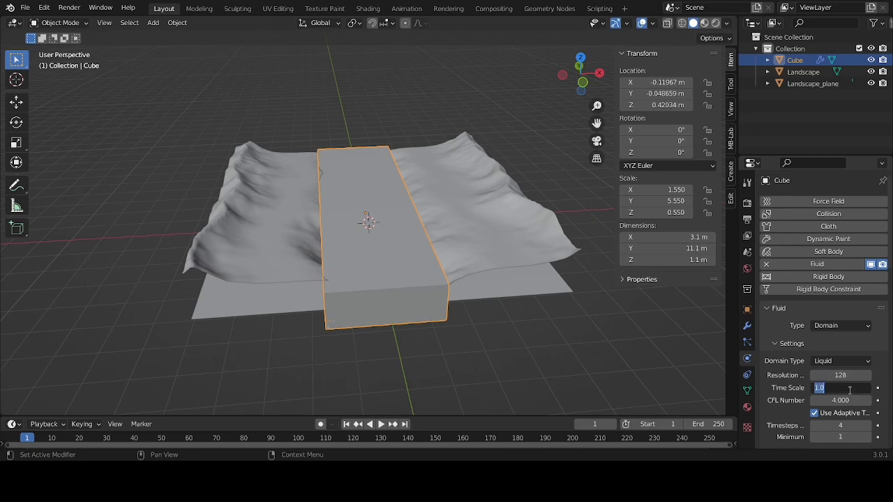
pyautogui.write('0.5')
pyautogui.press('Return')
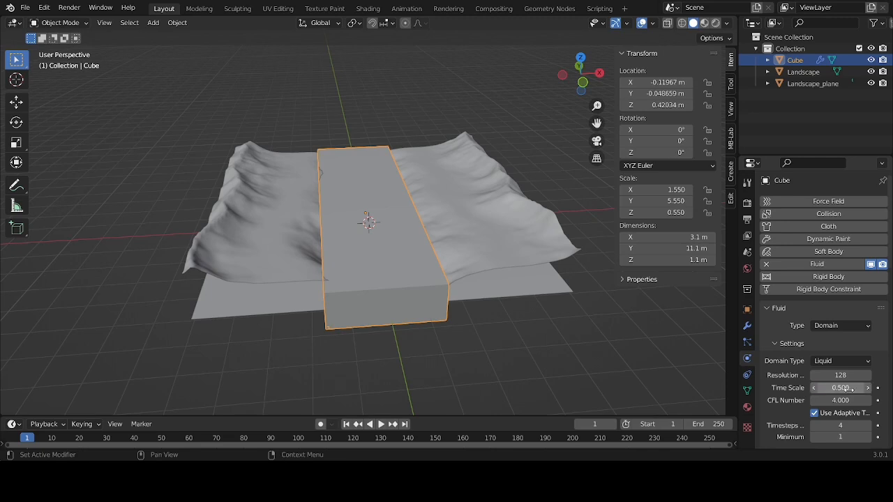
pyautogui.scroll(-2, 849, 388)
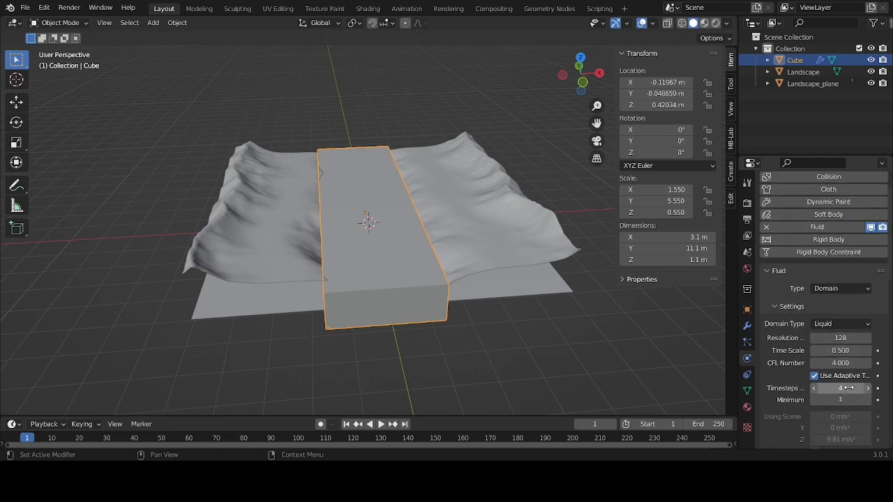
pyautogui.scroll(-1, 862, 382)
pyautogui.click(868, 381)
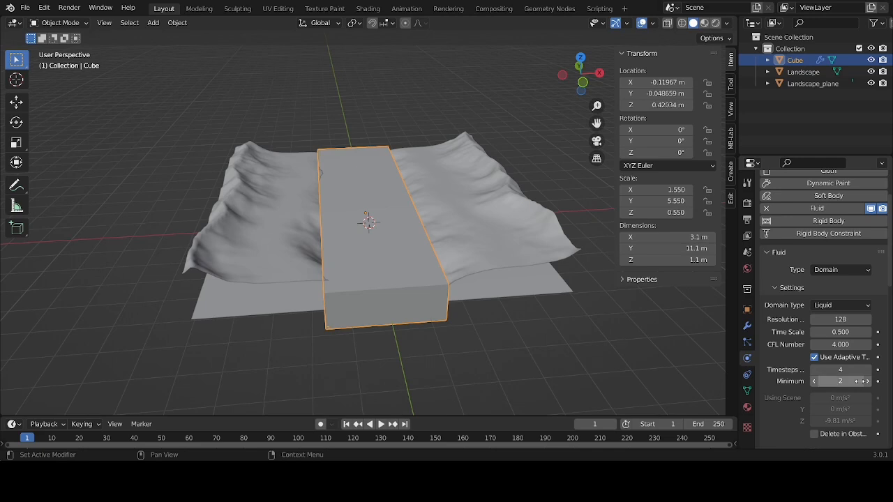
# Turn off the domain's Front and Bottom border collisions
pyautogui.scroll(-4, 833, 379)
pyautogui.scroll(-2, 834, 379)
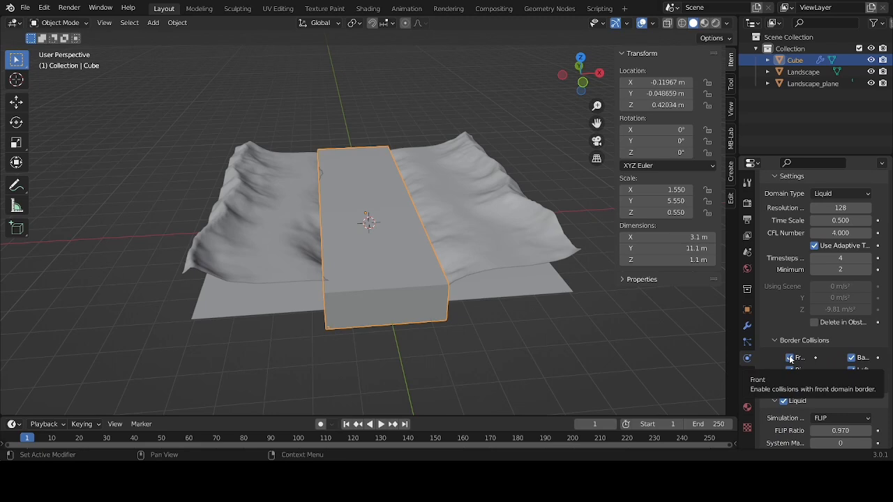
pyautogui.click(791, 358)
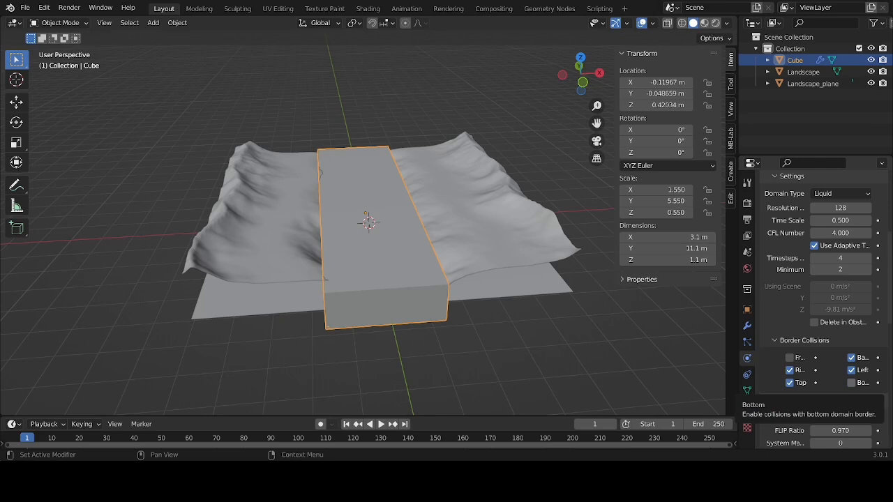
# Widen the properties editor, and enable the domain's Mesh option with its settings expanded
pyautogui.scroll(-3, 829, 327)
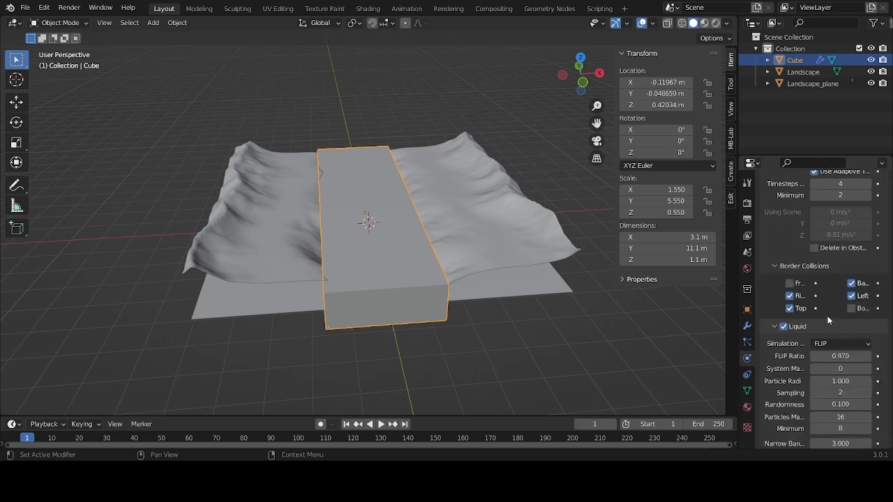
pyautogui.scroll(-2, 828, 321)
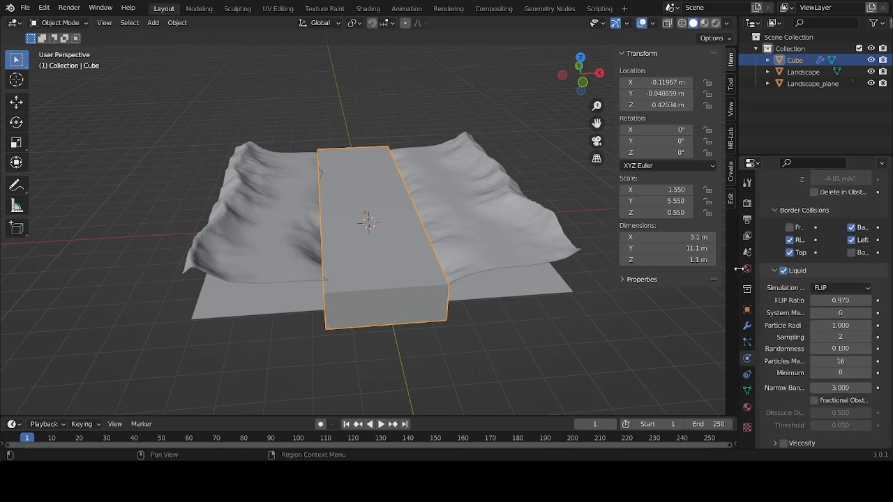
pyautogui.moveTo(734, 274); pyautogui.dragTo(648, 274)
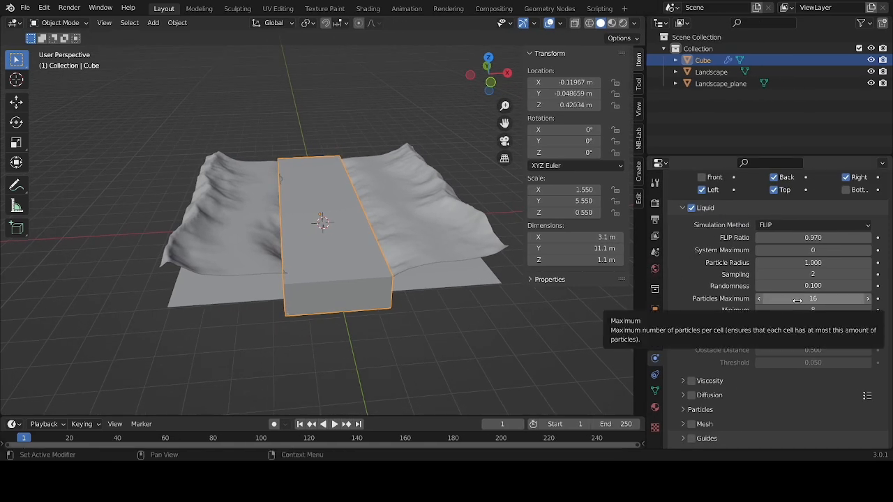
pyautogui.scroll(-3, 781, 300)
pyautogui.scroll(-1, 743, 319)
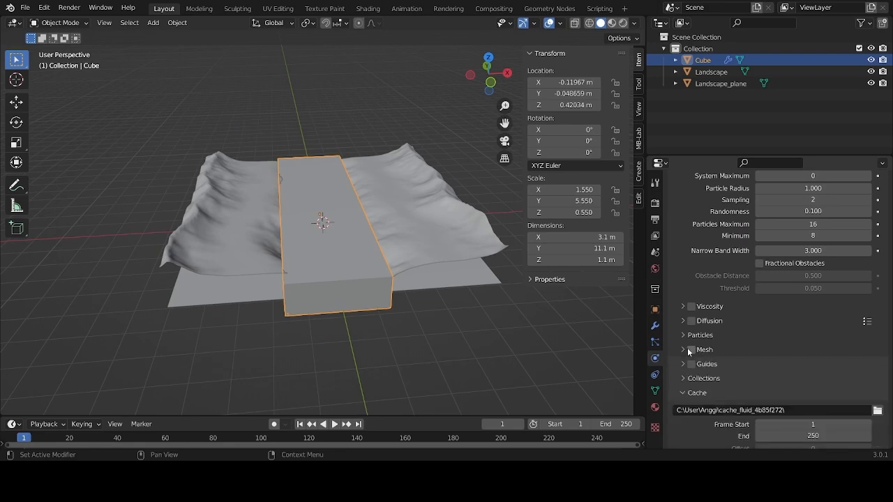
pyautogui.click(690, 351)
pyautogui.click(685, 351)
# Set the mesh particle radius to 1.2 and turn on speed vectors for the liquid mesh
pyautogui.scroll(-1, 825, 338)
pyautogui.click(815, 360)
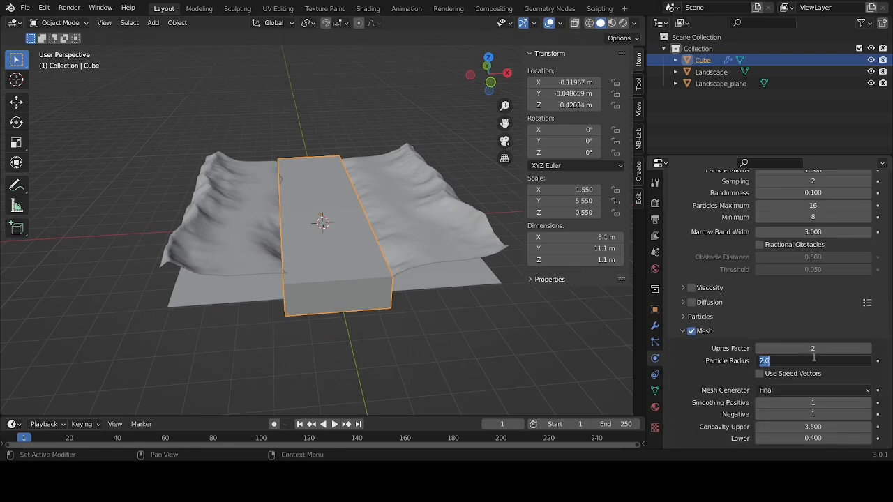
pyautogui.write('120')
pyautogui.press('Return')
pyautogui.click(815, 360)
pyautogui.write('12000')
pyautogui.press('Return')
pyautogui.click(815, 360)
pyautogui.write('1.2')
pyautogui.press('Return')
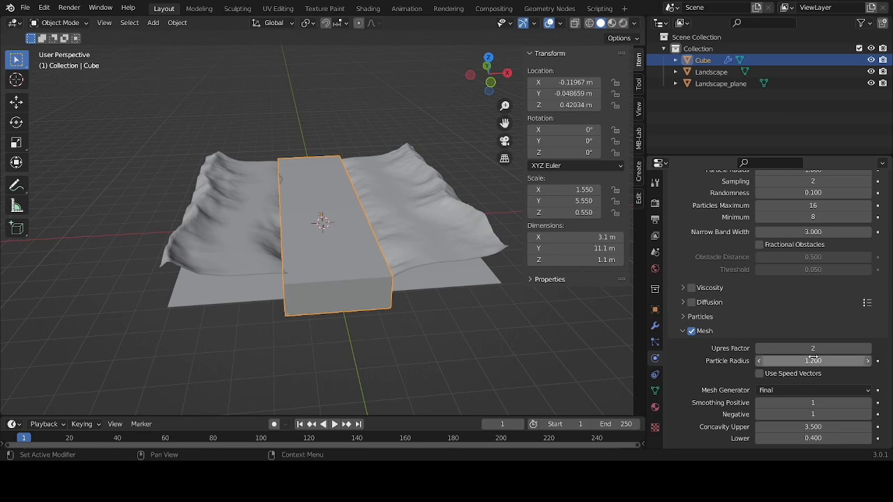
pyautogui.click(760, 374)
# Expand the domain's particle settings and enable the Foam particle system
pyautogui.scroll(-5, 762, 370)
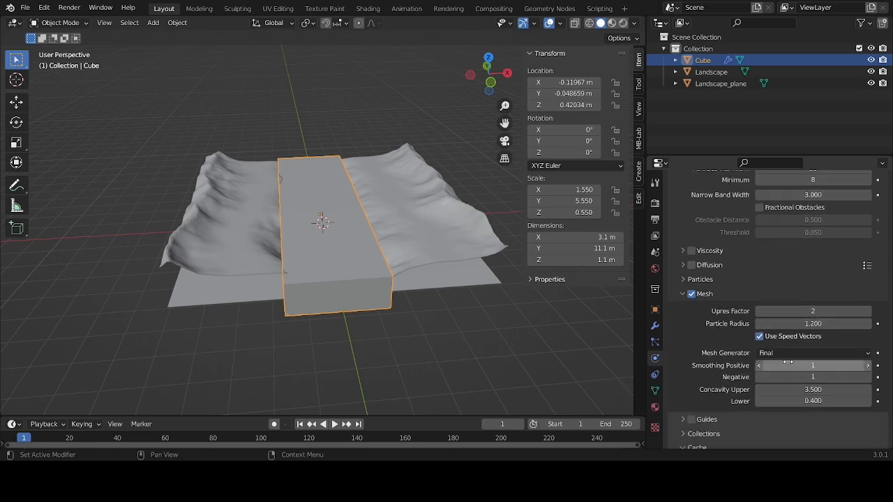
pyautogui.scroll(-2, 720, 362)
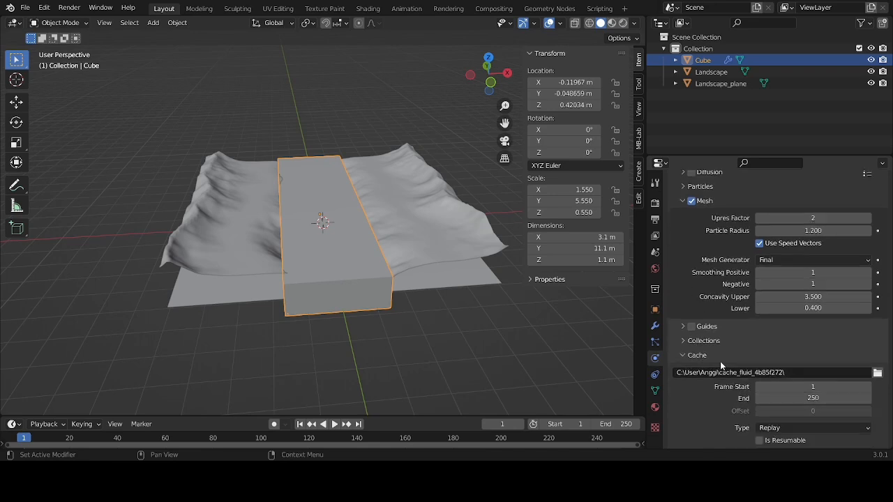
pyautogui.scroll(7, 720, 361)
pyautogui.scroll(8, 692, 306)
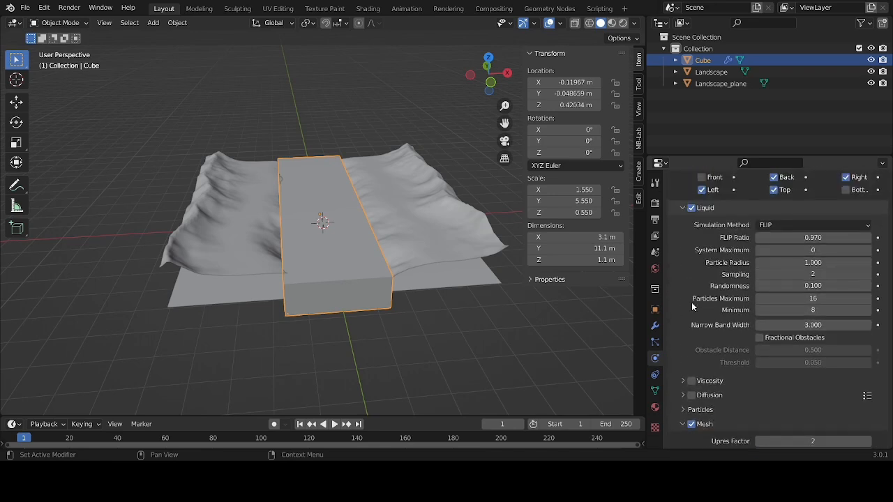
pyautogui.scroll(-6, 691, 302)
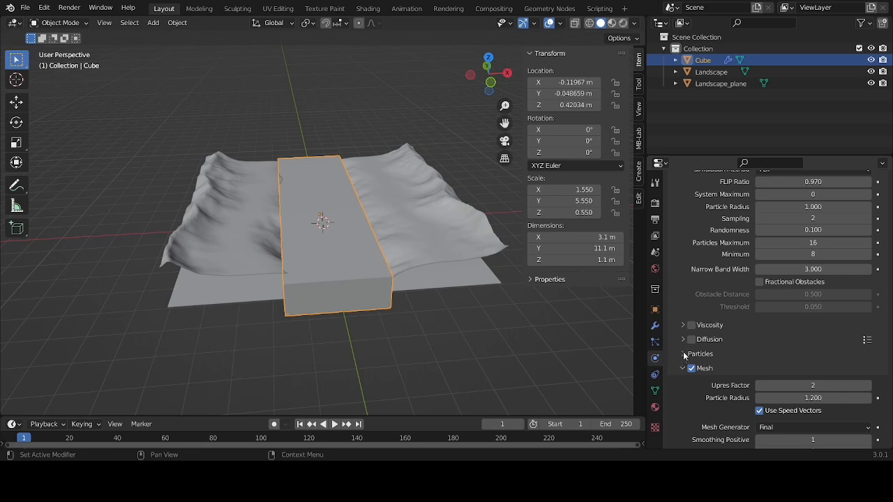
pyautogui.click(683, 355)
pyautogui.scroll(-3, 780, 311)
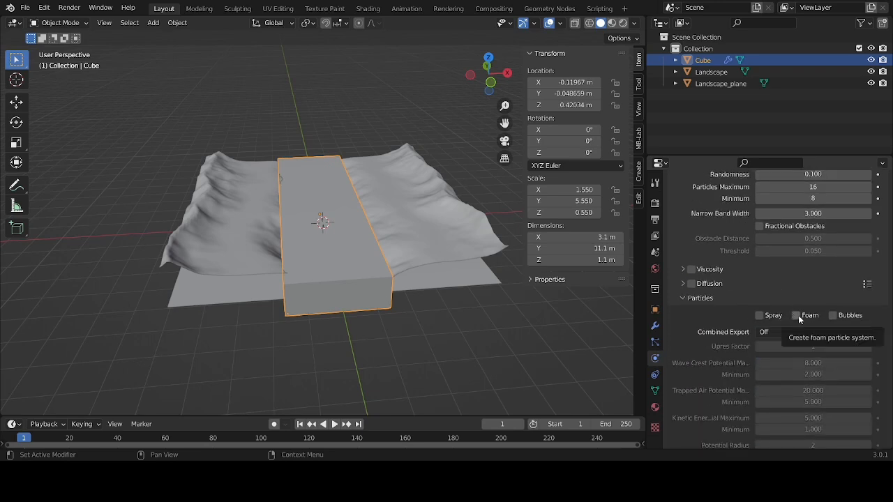
pyautogui.click(796, 315)
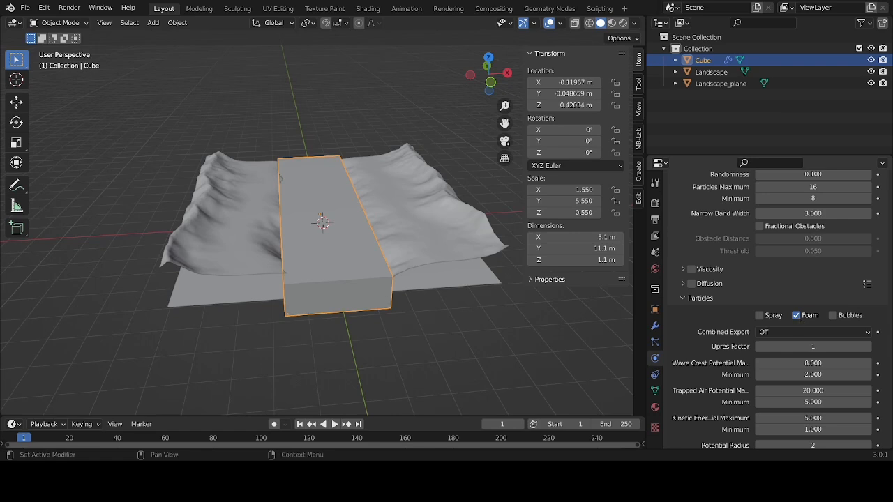
# Set the liquid's narrow band width to 6 and enable Fractional Obstacles
pyautogui.scroll(6, 824, 375)
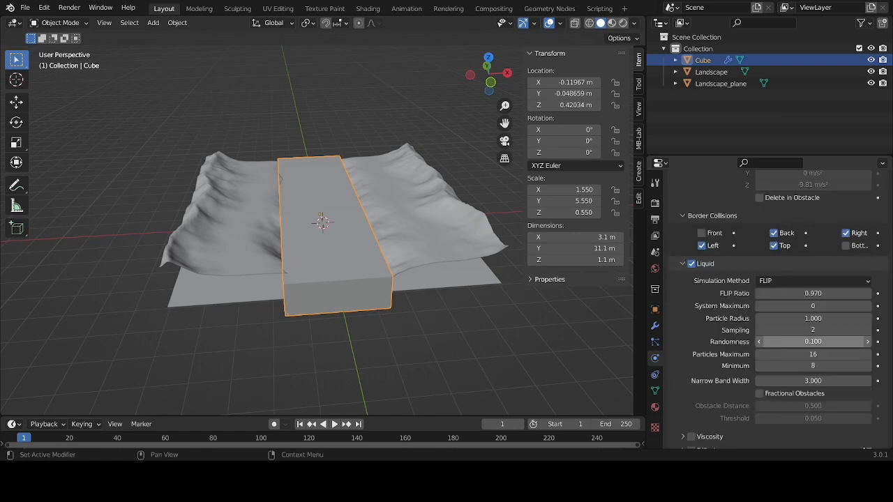
pyautogui.click(823, 381)
pyautogui.write('6')
pyautogui.press('Return')
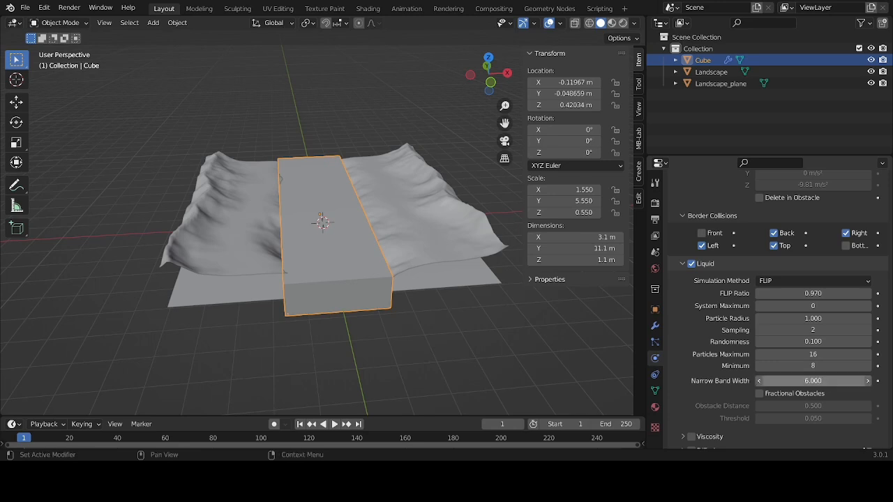
pyautogui.click(758, 393)
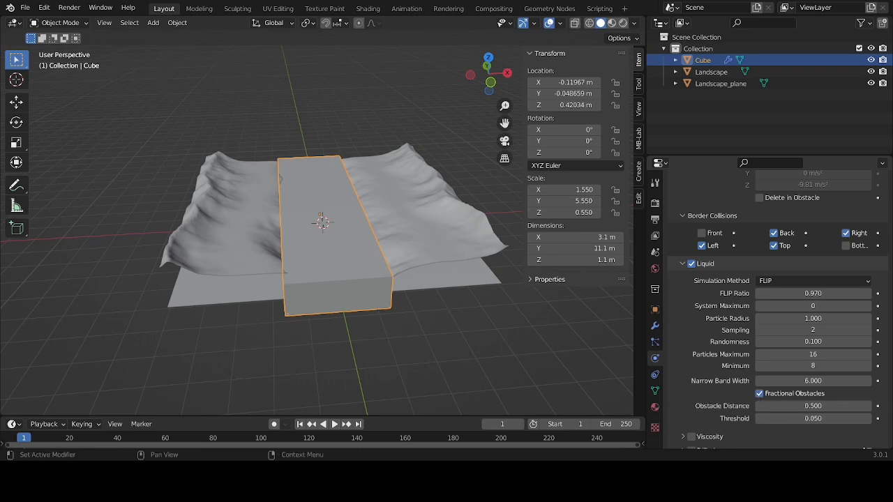
# Set the domain's wave crest particle sampling to 300 in the foam particle settings
pyautogui.scroll(-10, 767, 307)
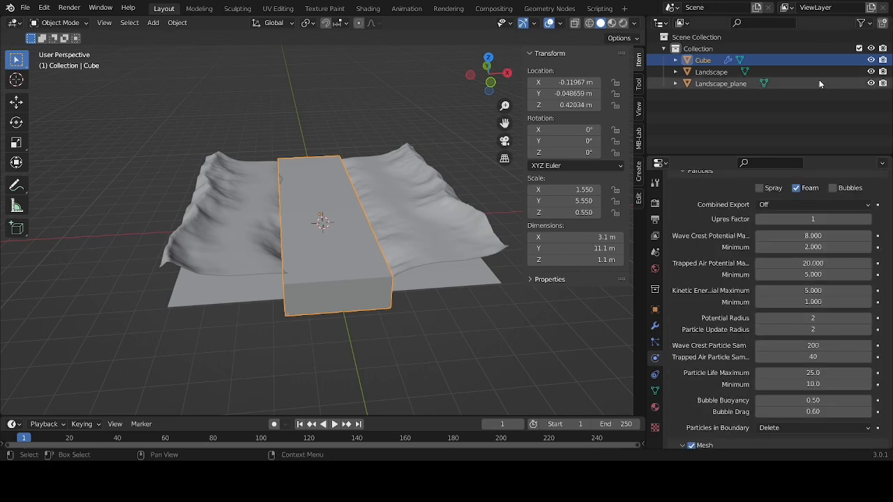
pyautogui.scroll(3, 771, 330)
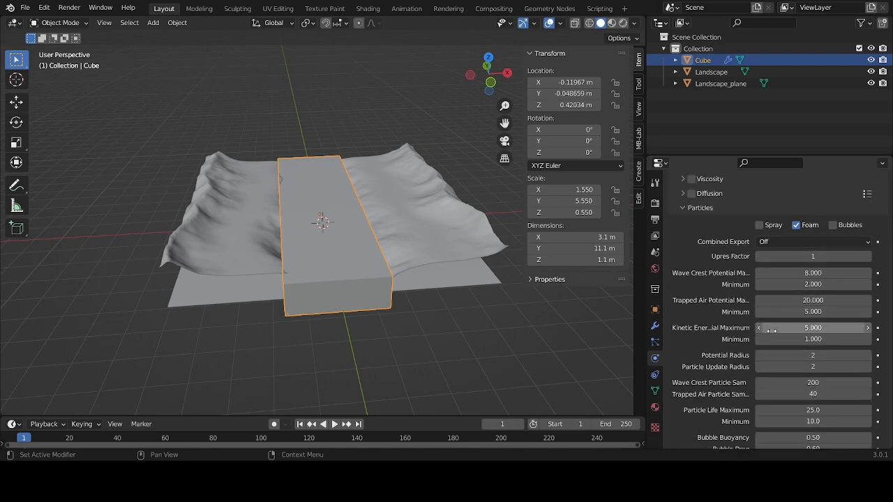
pyautogui.scroll(-3, 808, 262)
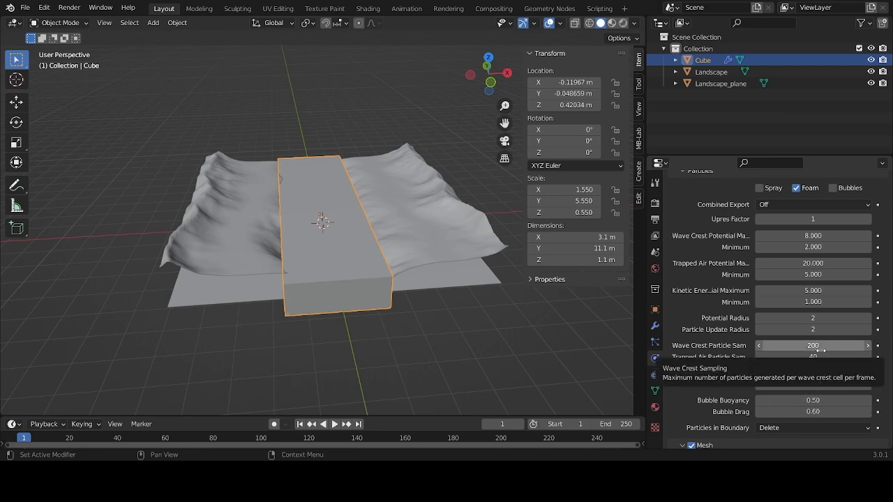
pyautogui.click(821, 351)
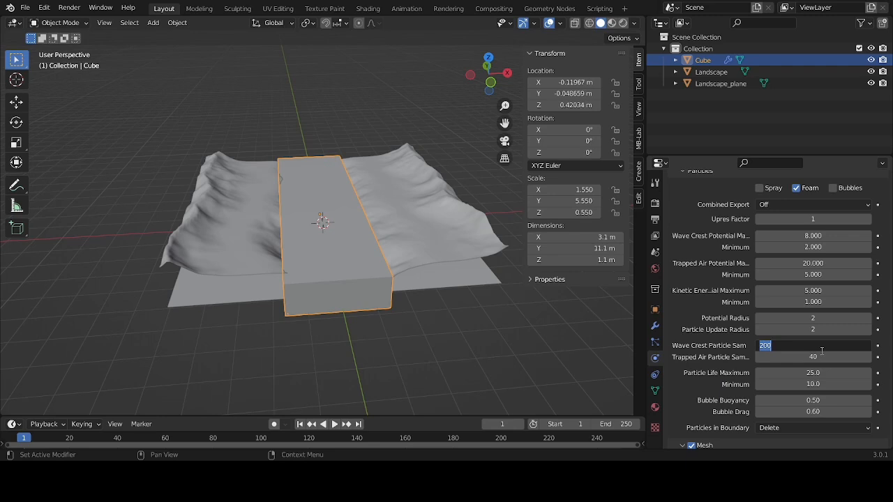
pyautogui.write('300')
pyautogui.press('Return')
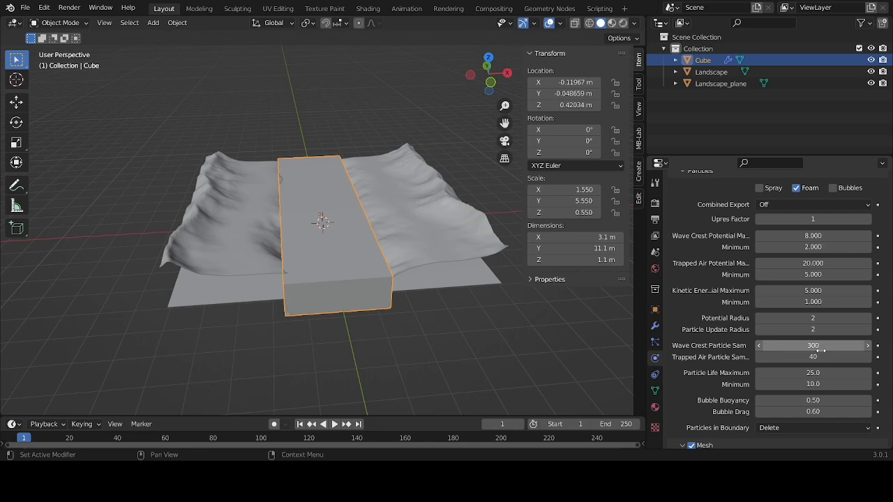
# Set both the potential radius and the particle update radius of the domain's particles to 4
pyautogui.click(840, 318)
pyautogui.write('4')
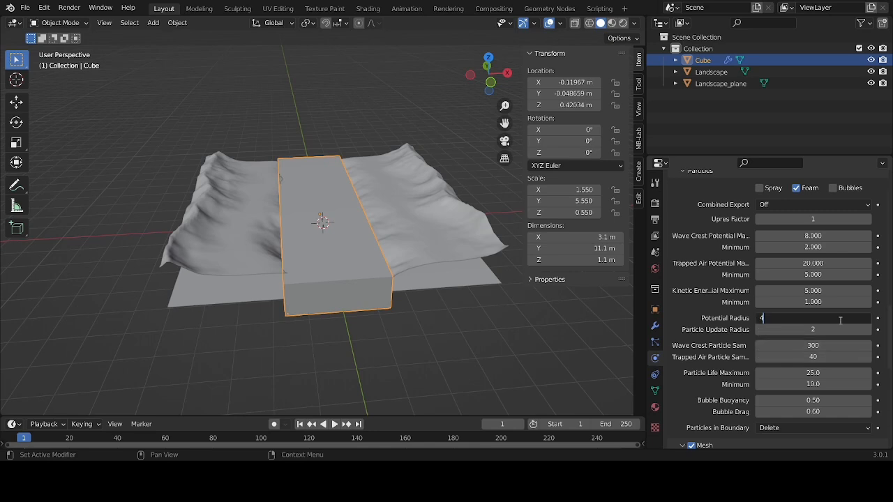
pyautogui.press('Return')
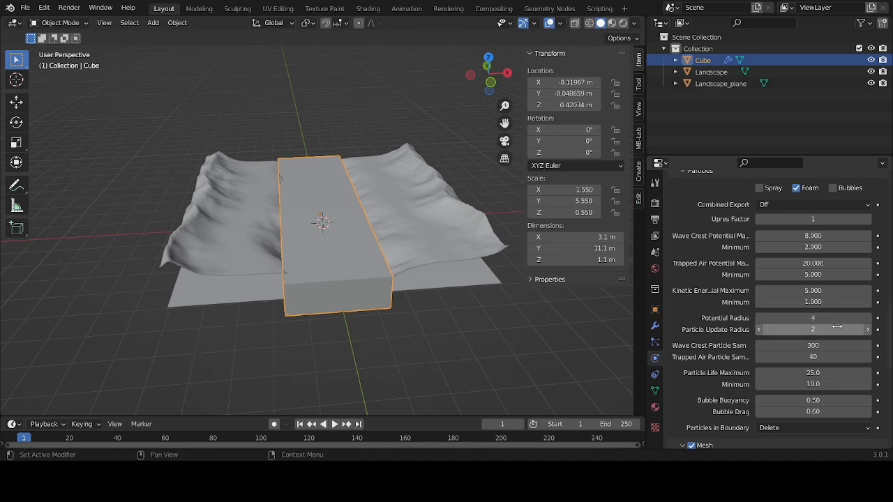
pyautogui.click(838, 329)
pyautogui.write('4')
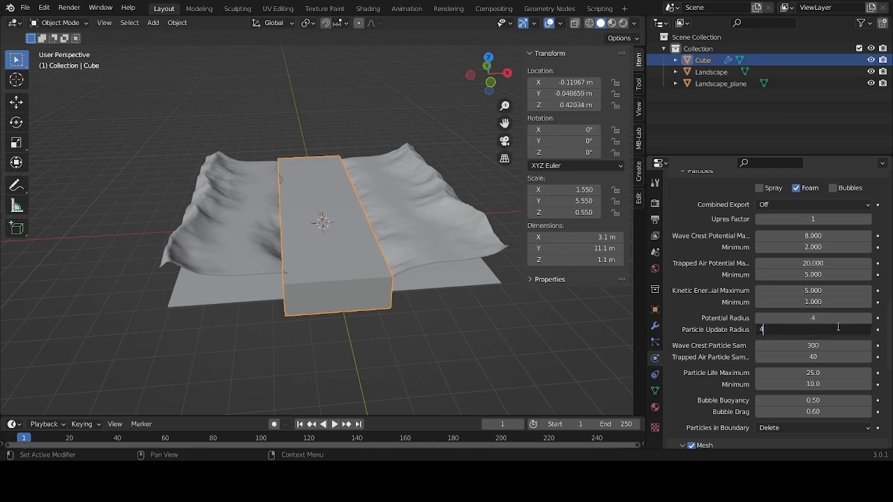
pyautogui.press('Return')
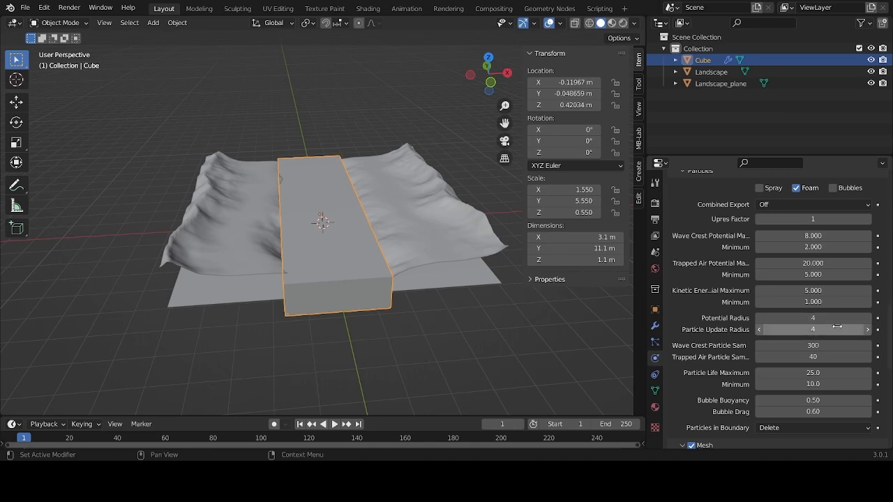
# Set the domain's cache type to All and its volume format to Uni Cache, keeping Binary Object for meshes
pyautogui.scroll(2, 838, 327)
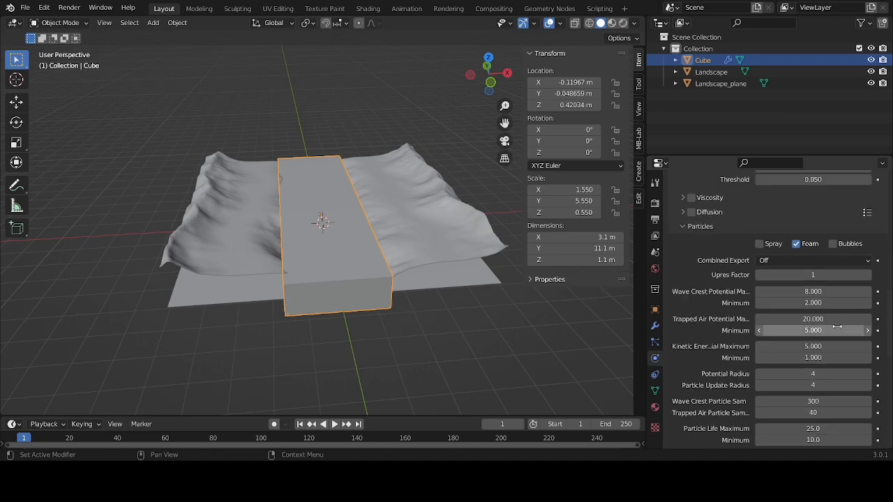
pyautogui.scroll(-1, 837, 326)
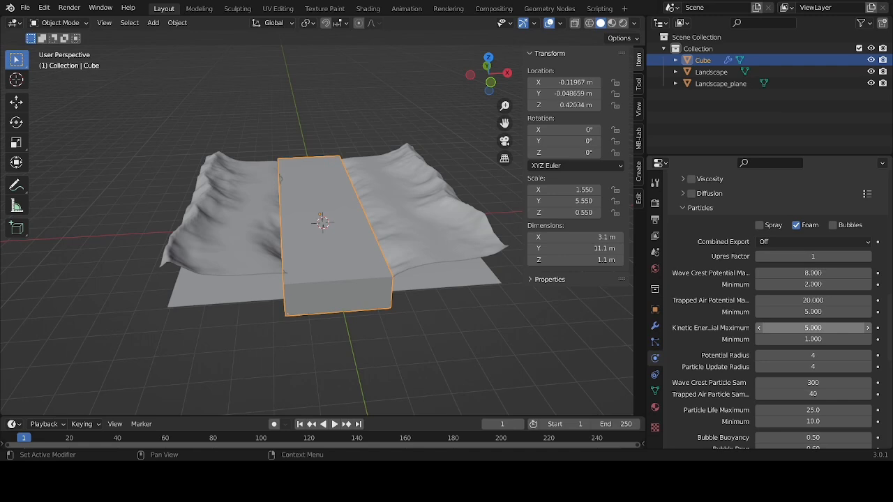
pyautogui.scroll(-9, 813, 327)
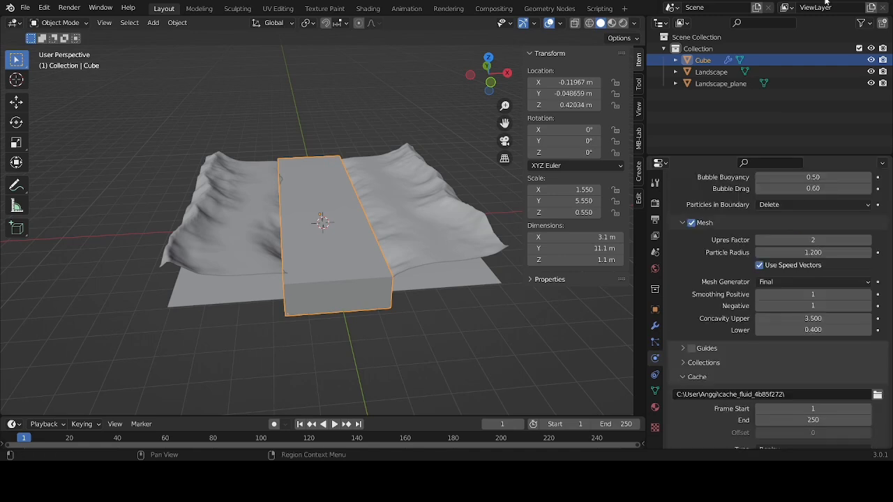
pyautogui.scroll(-3, 715, 307)
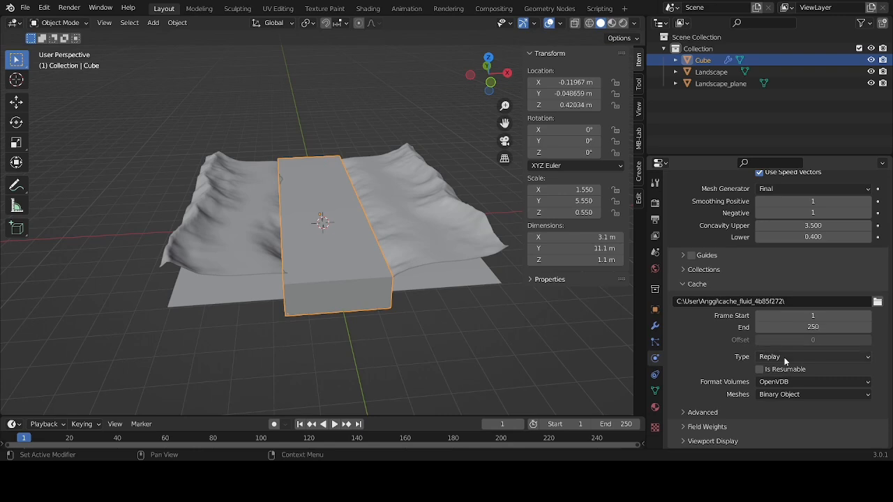
pyautogui.click(784, 358)
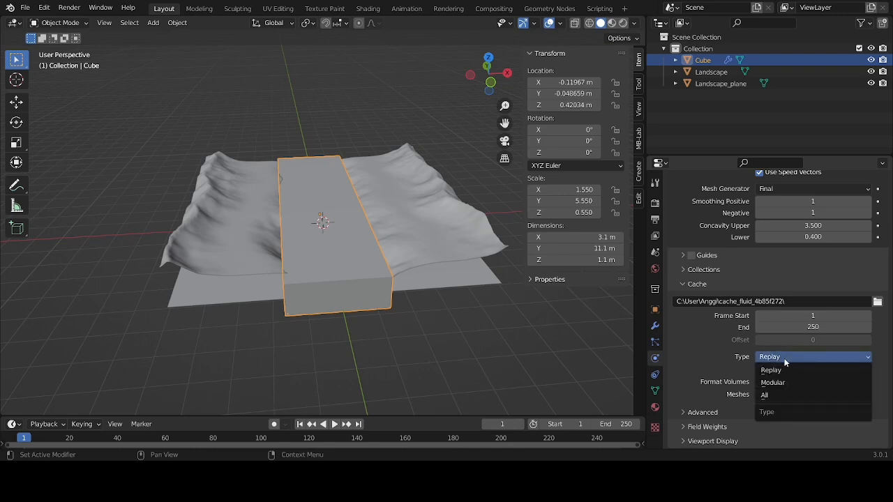
pyautogui.click(780, 395)
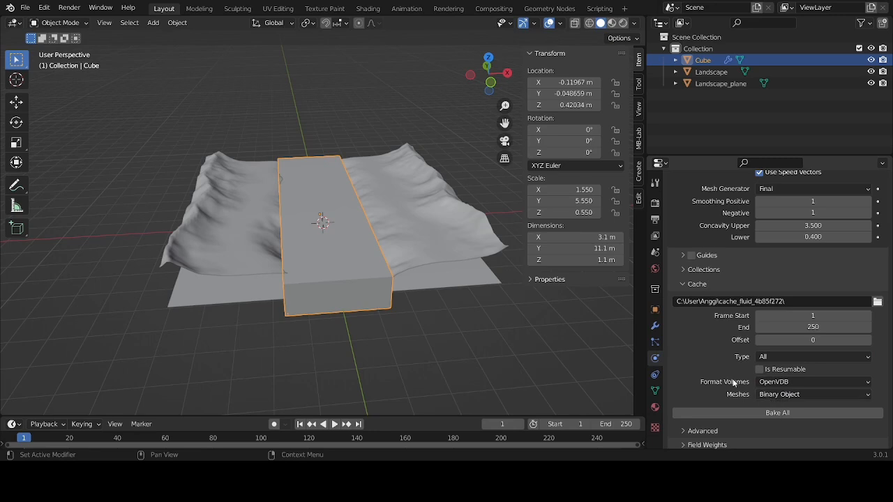
pyautogui.click(771, 396)
pyautogui.click(773, 407)
pyautogui.click(764, 384)
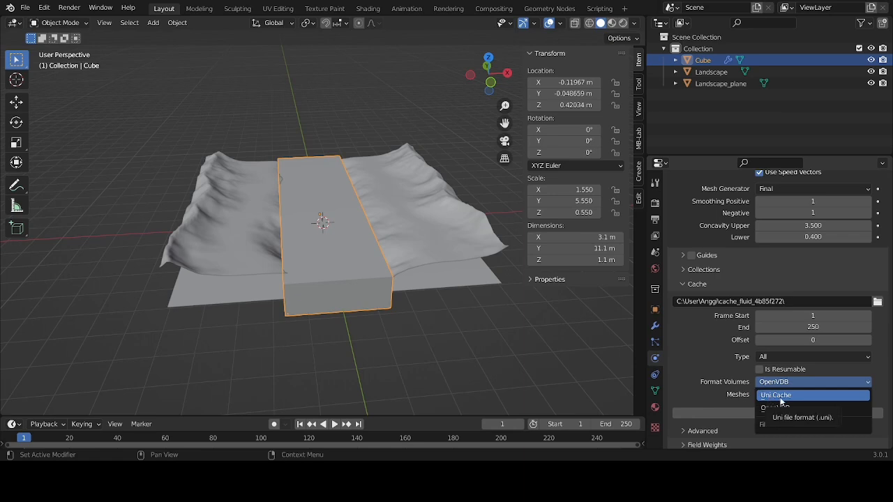
pyautogui.click(781, 397)
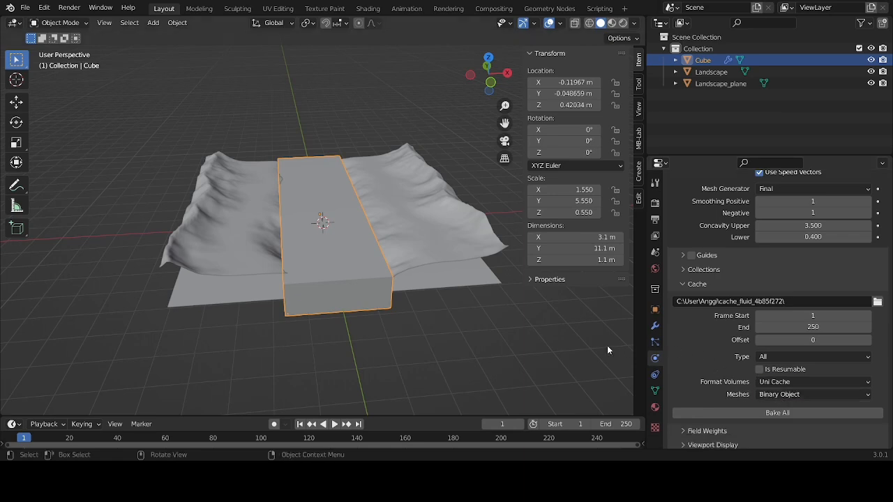
# Deselect the domain cube and add a mesh plane at the scene's origin
pyautogui.click(519, 104)
pyautogui.moveTo(490, 75); pyautogui.dragTo(349, 78)
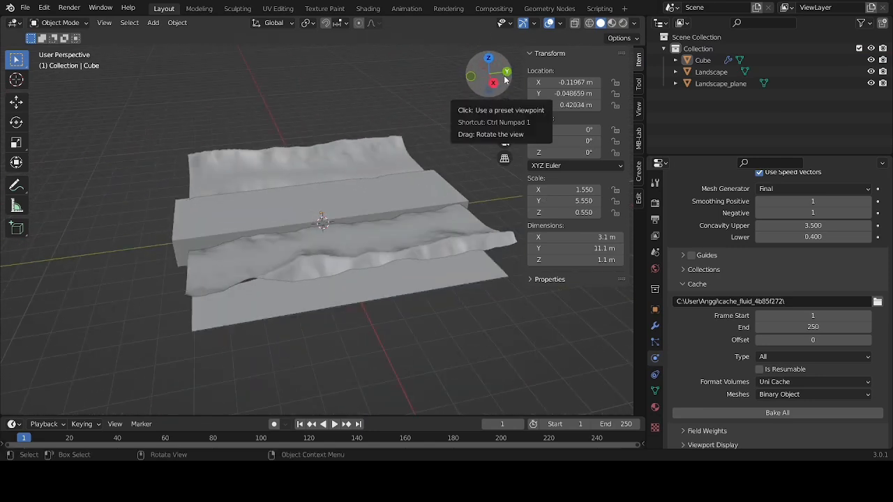
pyautogui.hotkey('shift', 'a')
pyautogui.moveTo(505, 80)
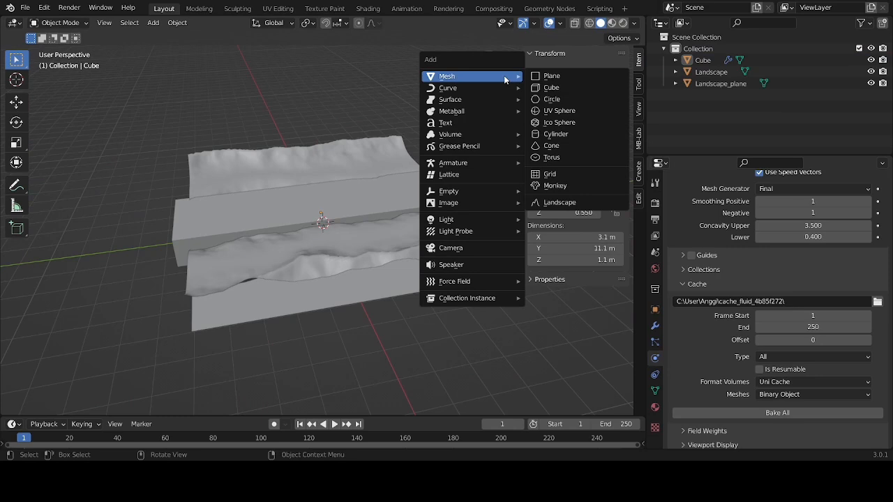
pyautogui.click(541, 78)
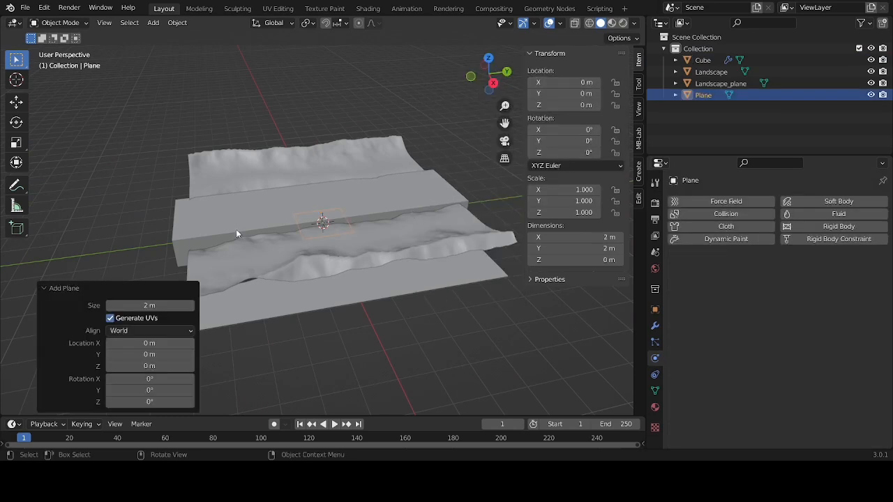
# Rotate the plane upright by about 90° around the X axis and show the scene as wireframe
pyautogui.click(17, 123)
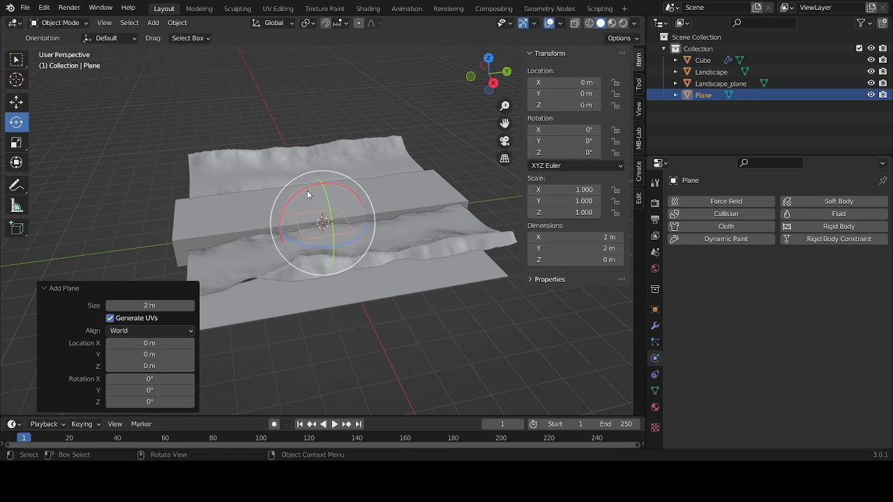
pyautogui.moveTo(304, 189)
pyautogui.mouseDown()
pyautogui.moveTo(290, 190)
pyautogui.moveTo(293, 198)
pyautogui.mouseUp()
pyautogui.hotkey('ctrl', 'z')
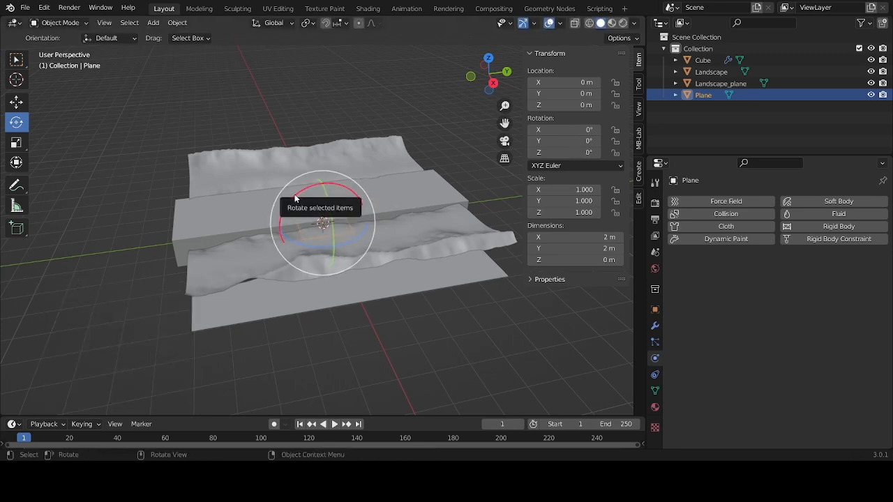
pyautogui.moveTo(295, 199)
pyautogui.mouseDown()
pyautogui.moveTo(273, 214)
pyautogui.moveTo(287, 263)
pyautogui.mouseUp()
pyautogui.click(589, 23)
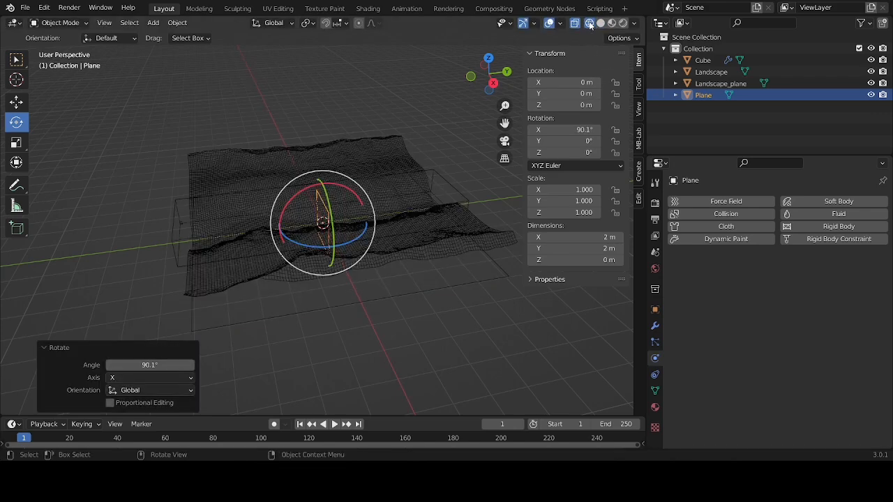
# Resize the upright plane to about 2.14 m in X and 1.54 m in Y
pyautogui.moveTo(488, 75); pyautogui.dragTo(401, 50)
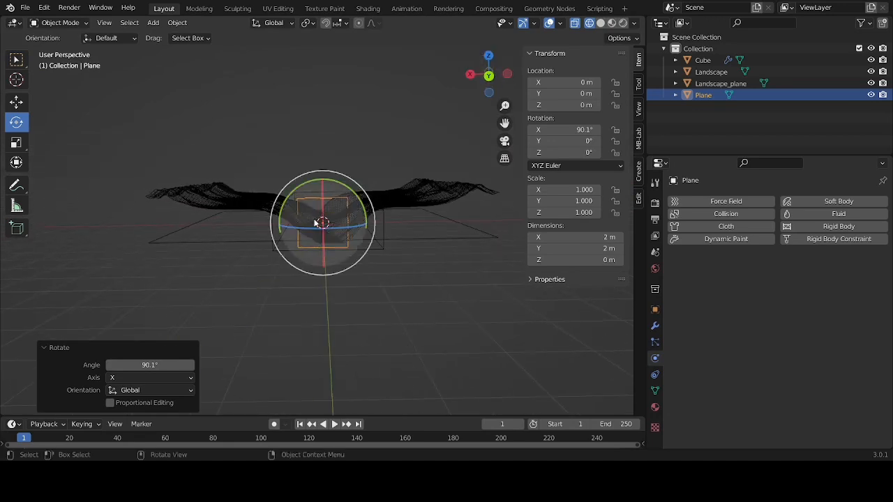
pyautogui.scroll(3, 317, 224)
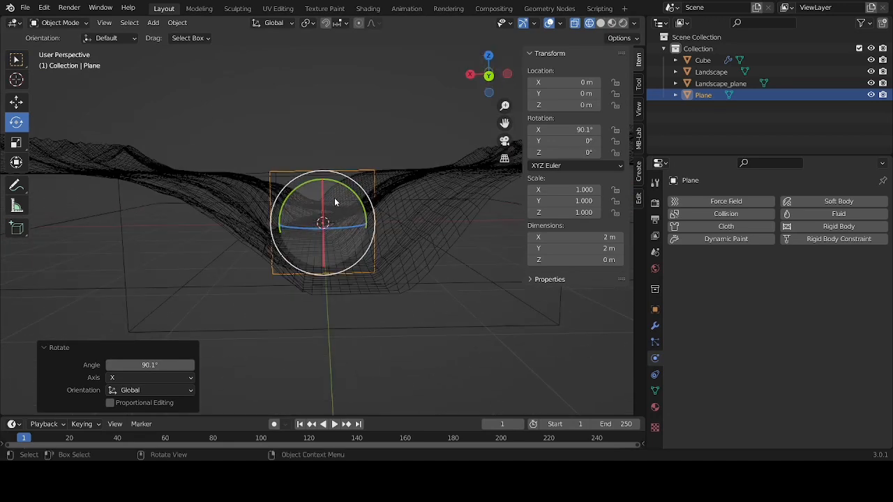
pyautogui.press('s')
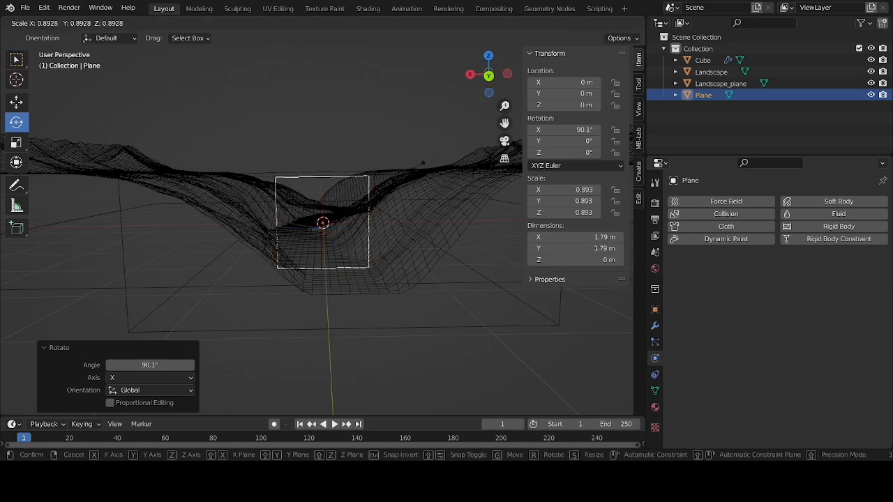
pyautogui.click(442, 160)
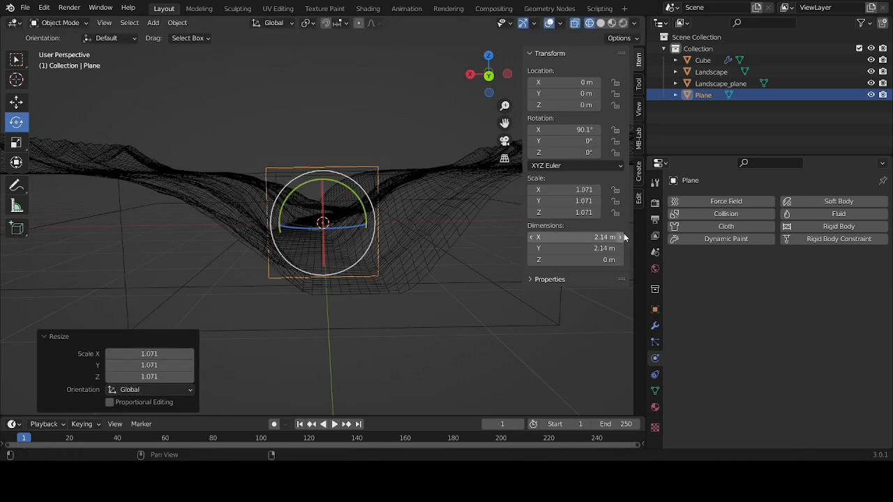
pyautogui.moveTo(587, 237)
pyautogui.mouseDown()
pyautogui.moveTo(613, 237)
pyautogui.moveTo(592, 244)
pyautogui.mouseUp()
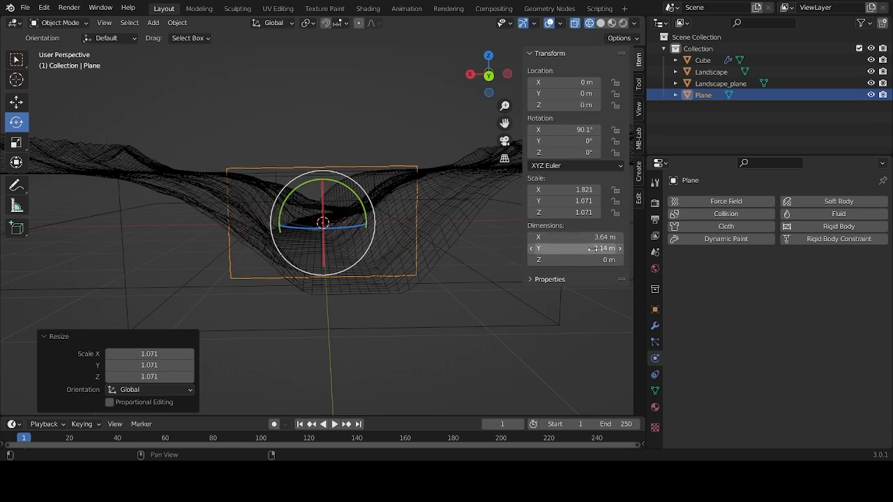
pyautogui.moveTo(592, 249); pyautogui.dragTo(581, 249)
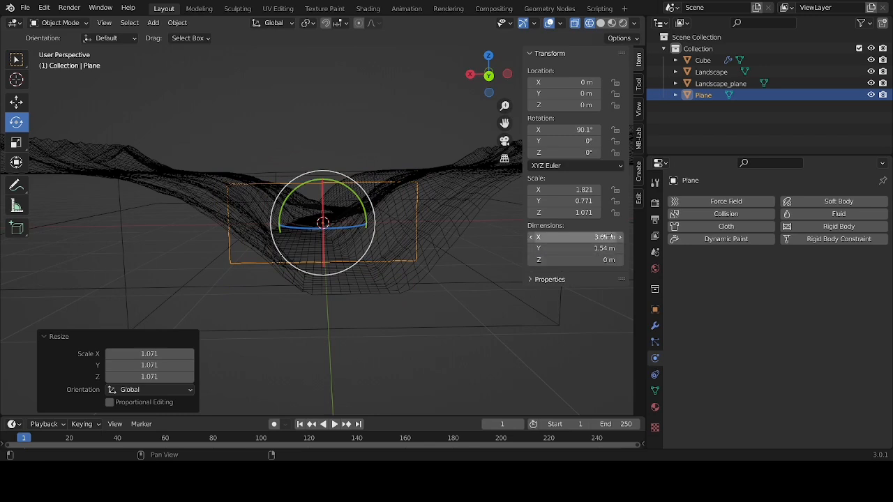
pyautogui.moveTo(598, 238); pyautogui.dragTo(568, 238)
# Move the plane along the Y axis to about 4.56 m, near the end of the river channel
pyautogui.moveTo(489, 78); pyautogui.dragTo(449, 142)
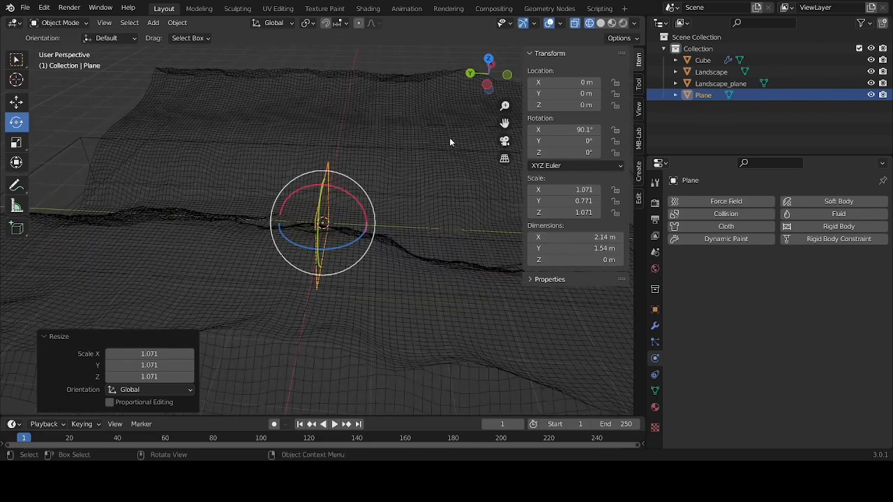
pyautogui.click(16, 101)
pyautogui.moveTo(287, 220); pyautogui.dragTo(71, 208)
pyautogui.moveTo(483, 78); pyautogui.dragTo(543, 79)
pyautogui.scroll(-4, 231, 216)
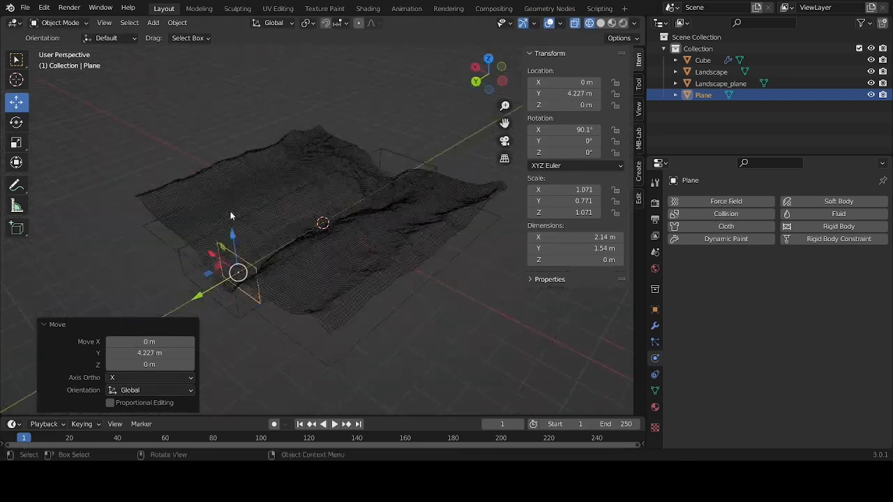
pyautogui.moveTo(205, 289); pyautogui.dragTo(217, 283)
# In the back view, reduce the plane's Y dimension to about 0.74 m and raise it to about 0.38 m in Z
pyautogui.scroll(5, 259, 259)
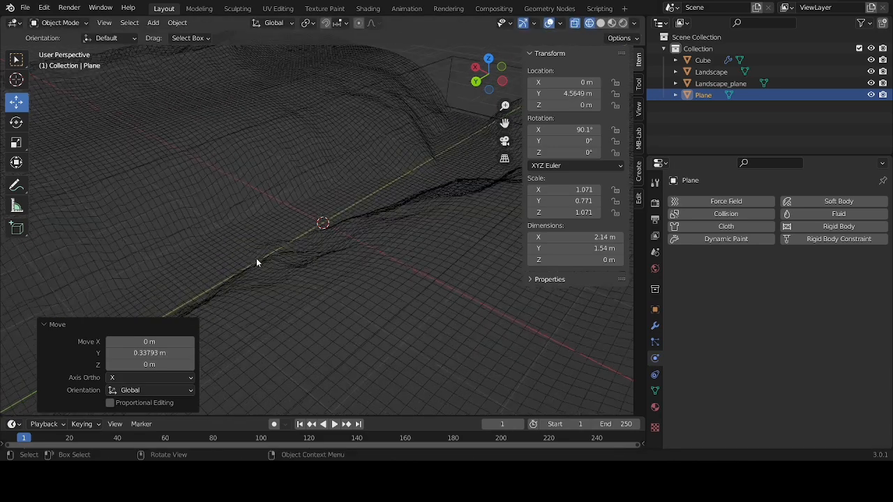
pyautogui.moveTo(500, 124); pyautogui.dragTo(414, 253)
pyautogui.click(475, 82)
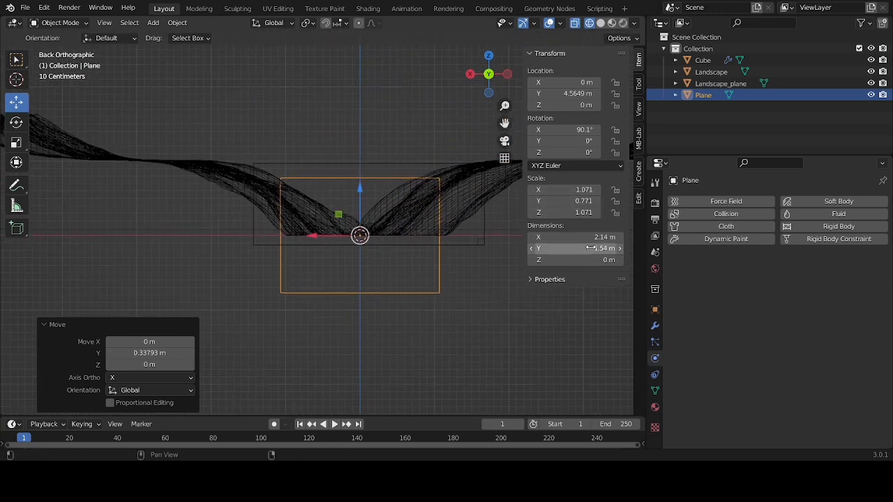
pyautogui.moveTo(590, 248)
pyautogui.mouseDown()
pyautogui.moveTo(600, 249)
pyautogui.moveTo(585, 248)
pyautogui.mouseUp()
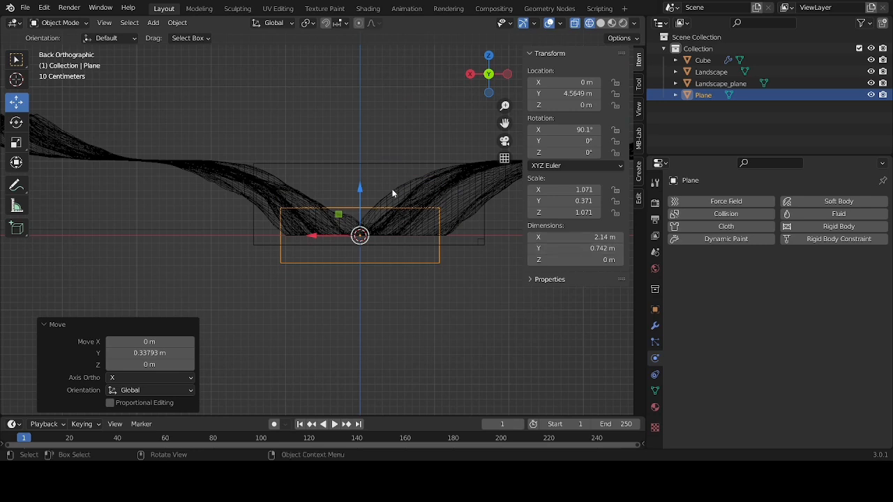
pyautogui.moveTo(360, 187); pyautogui.dragTo(359, 159)
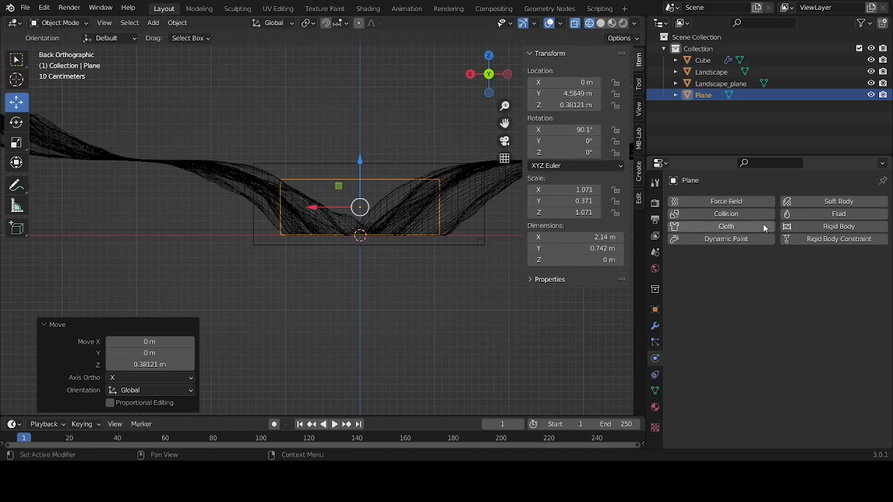
# Add fluid physics to the upright plane as a Flow object with flow type Liquid and behavior Inflow
pyautogui.click(818, 216)
pyautogui.click(796, 276)
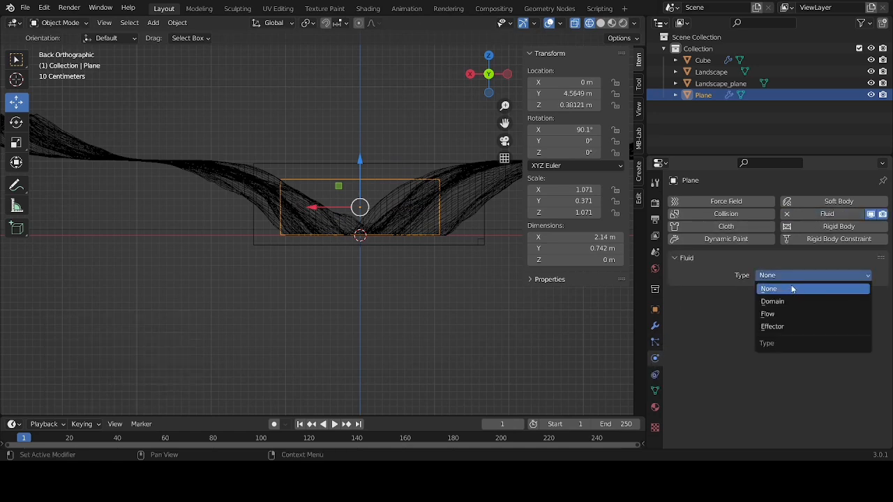
pyautogui.click(788, 314)
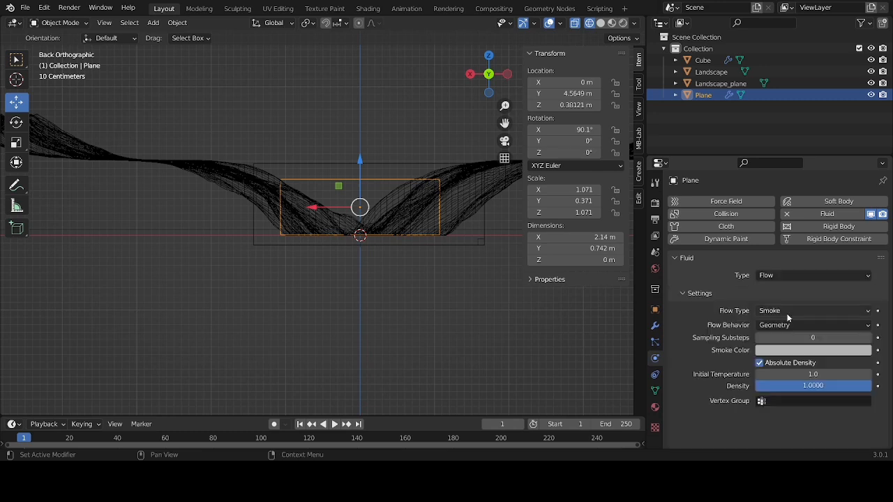
pyautogui.click(789, 310)
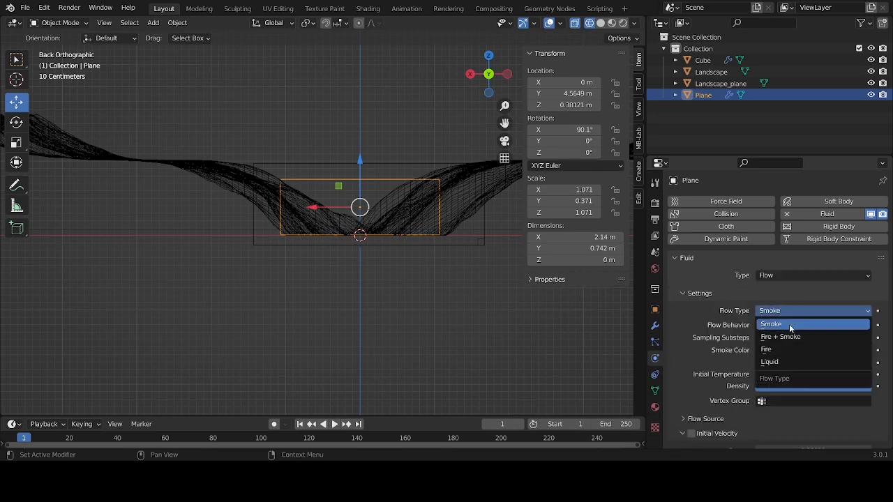
pyautogui.click(790, 356)
pyautogui.click(792, 325)
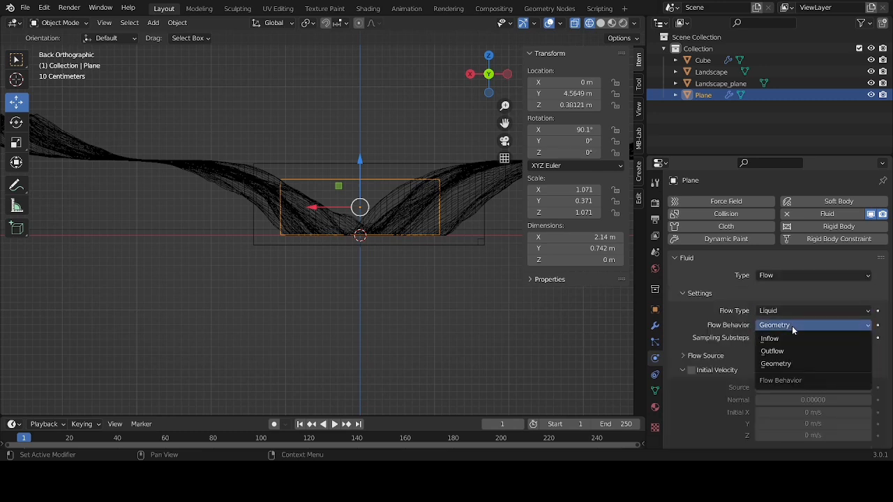
pyautogui.click(790, 339)
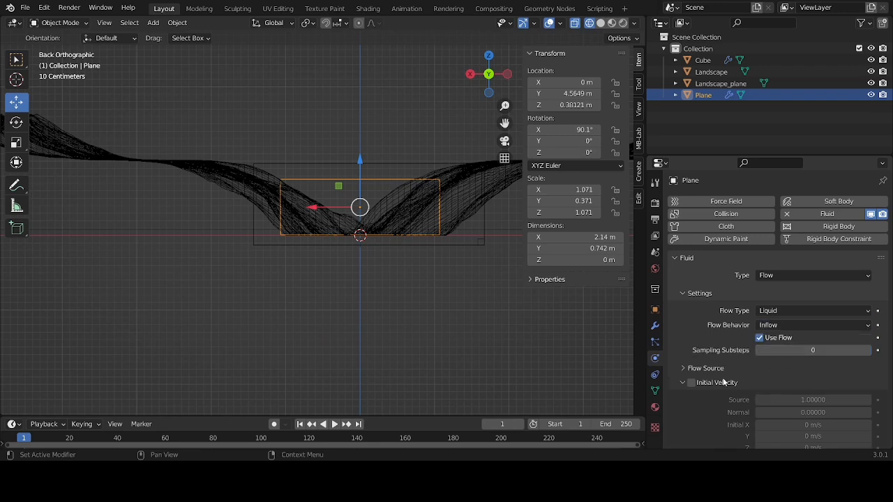
# Mark the plane's flow source as planar and enable initial velocity for its inflow
pyautogui.click(687, 368)
pyautogui.scroll(-2, 691, 354)
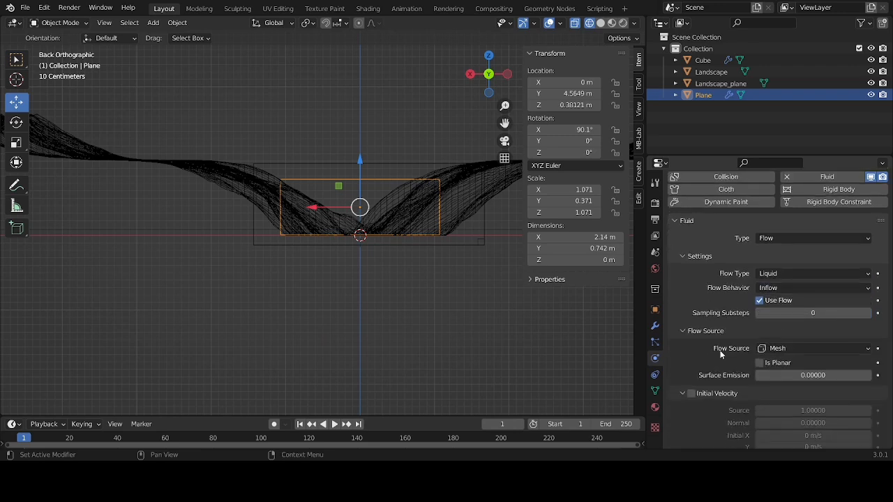
pyautogui.click(760, 363)
pyautogui.scroll(-1, 759, 361)
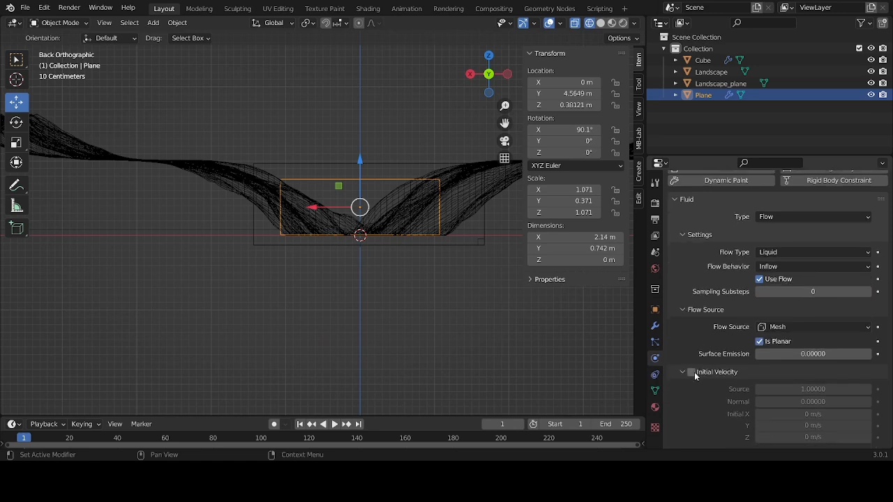
pyautogui.click(694, 374)
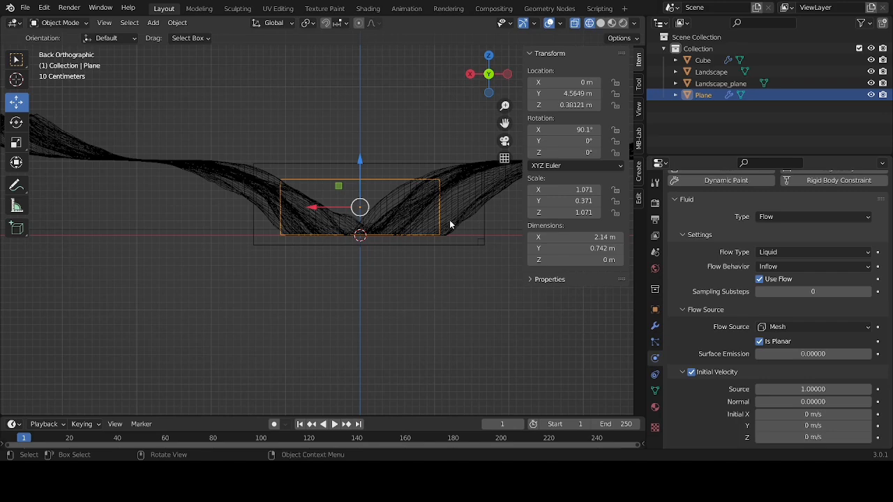
# Make the landscape a fluid Effector of type Collision and mark it as planar
pyautogui.moveTo(490, 78); pyautogui.dragTo(490, 97)
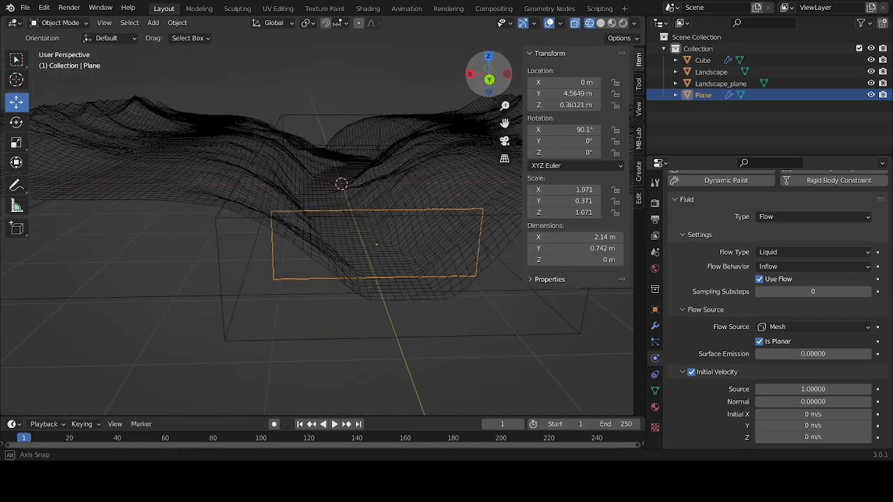
pyautogui.click(188, 174)
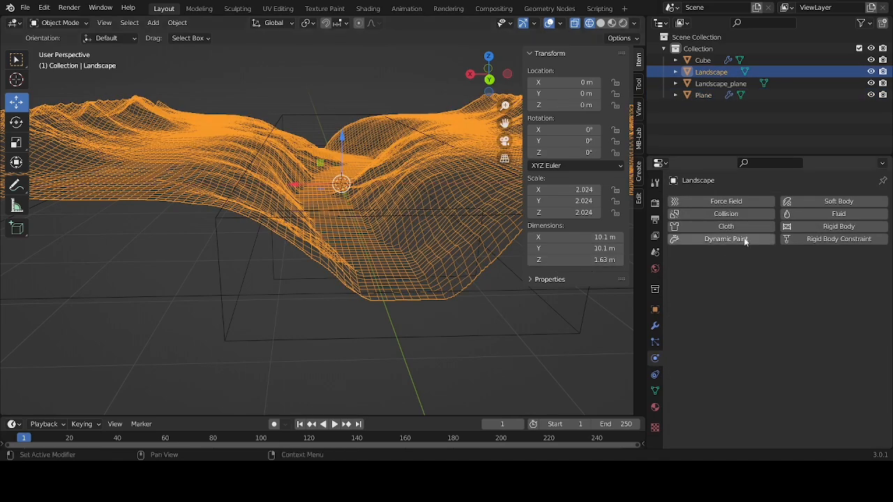
pyautogui.click(808, 216)
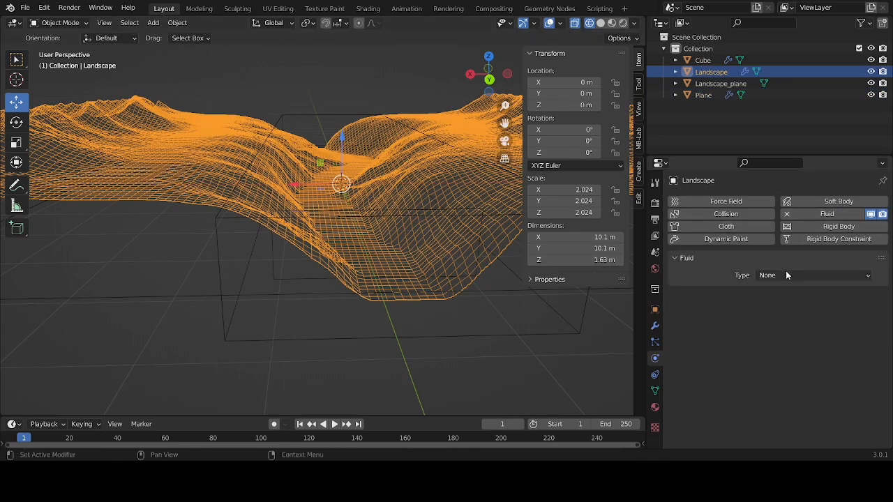
pyautogui.click(786, 275)
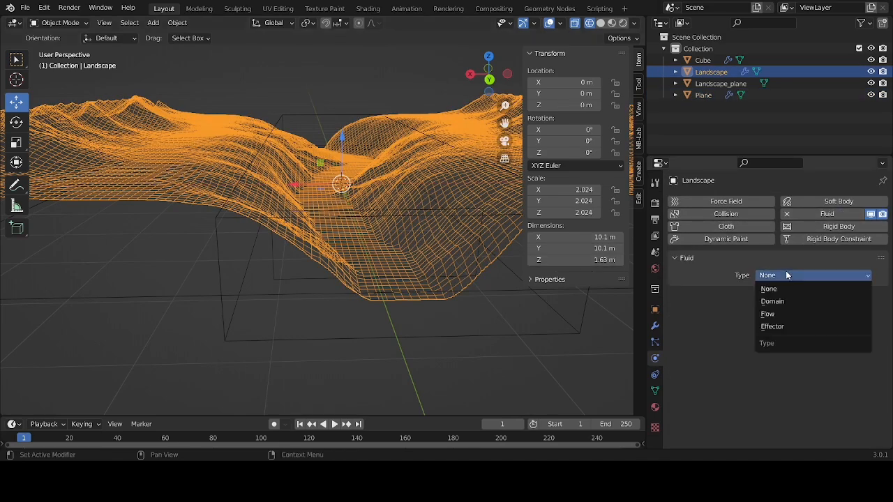
pyautogui.click(783, 326)
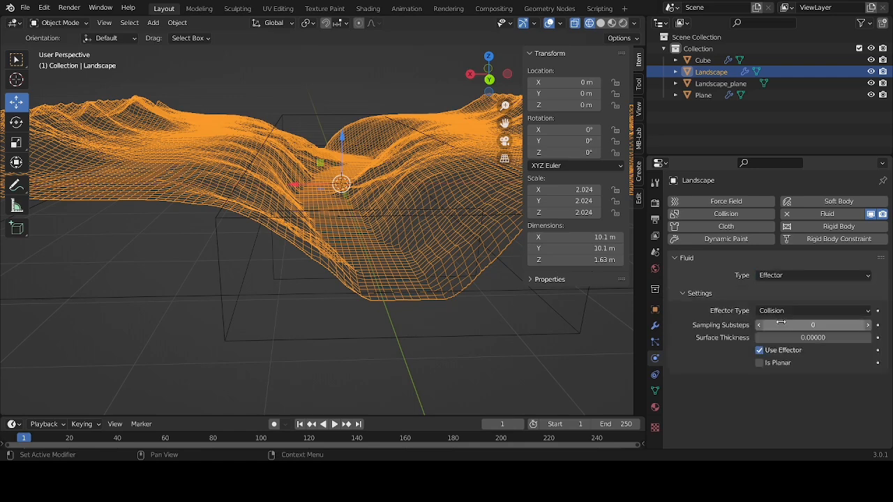
pyautogui.click(763, 366)
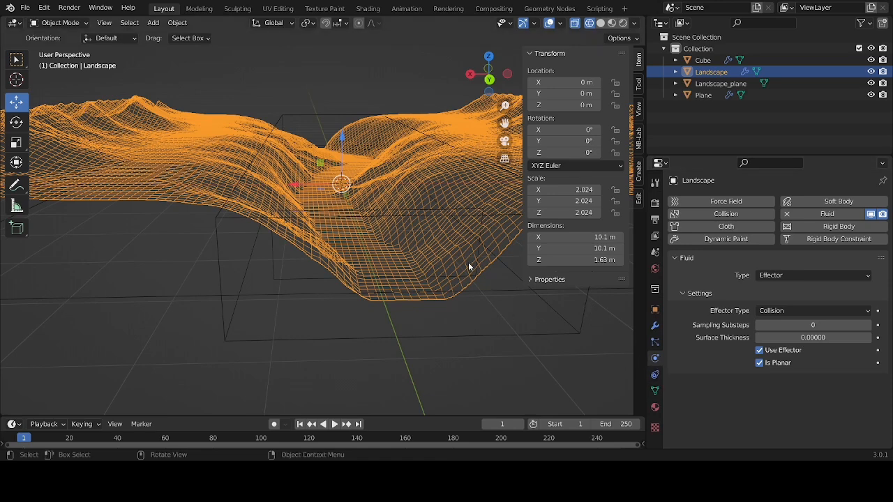
# Select the cube domain and bake the entire fluid simulation
pyautogui.click(414, 222)
pyautogui.scroll(-8, 749, 365)
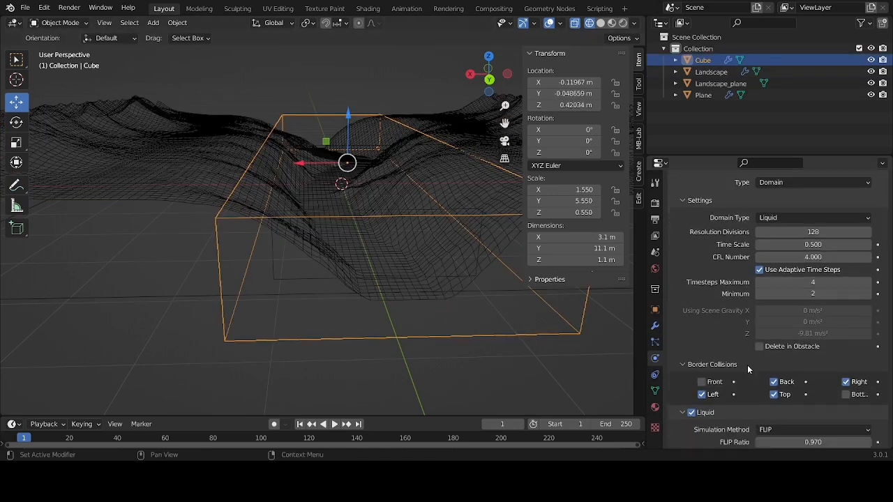
pyautogui.scroll(-15, 750, 367)
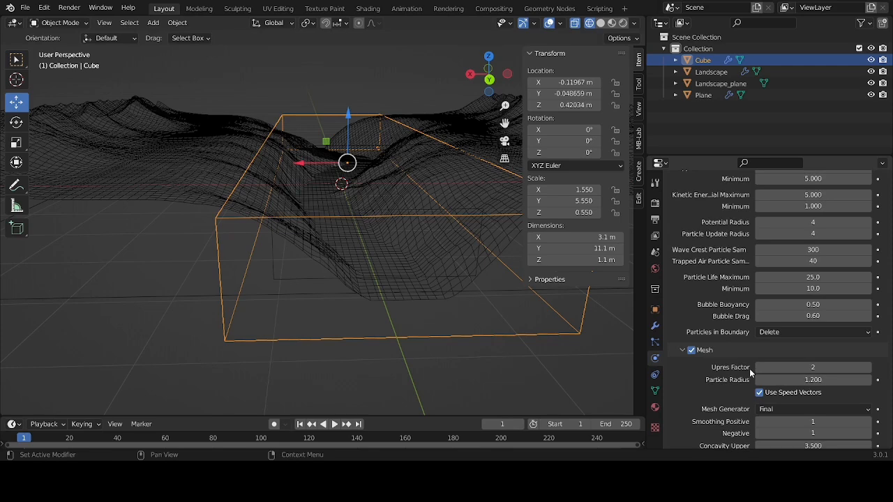
pyautogui.scroll(-4, 750, 374)
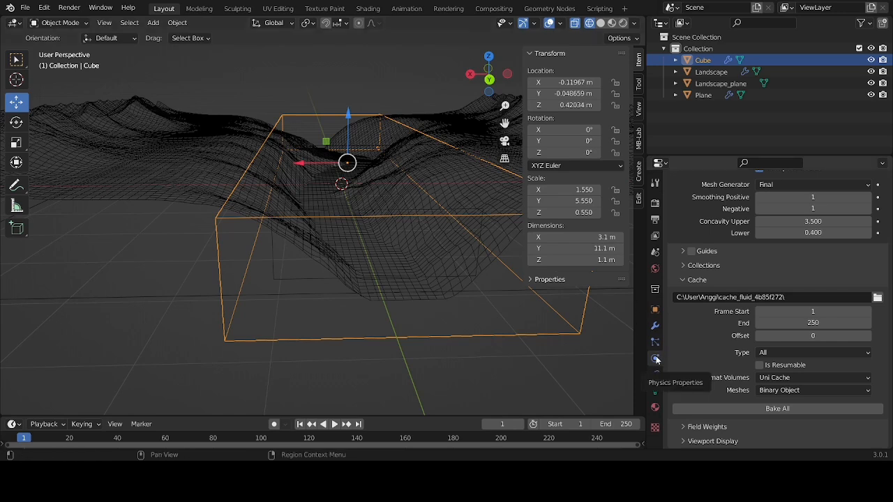
pyautogui.click(712, 408)
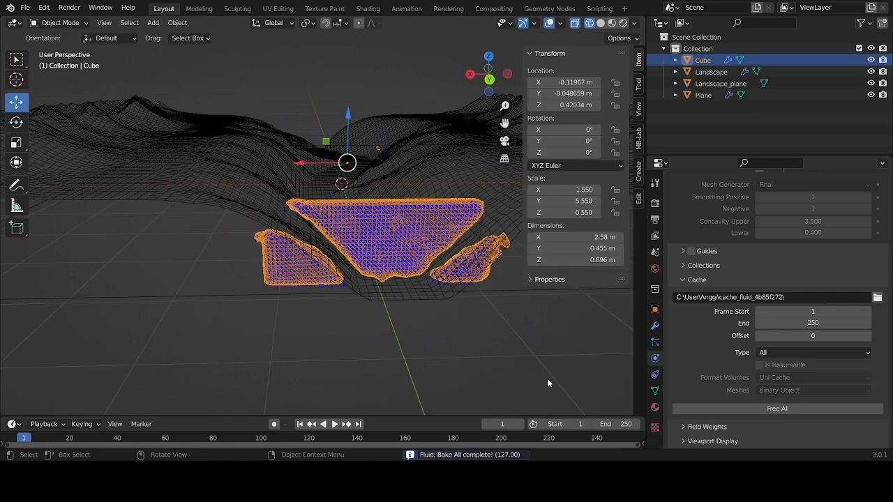
# Play the baked simulation and examine the water's flow through the channel from several angles and distances
pyautogui.moveTo(488, 74); pyautogui.dragTo(352, 124)
pyautogui.press('n')
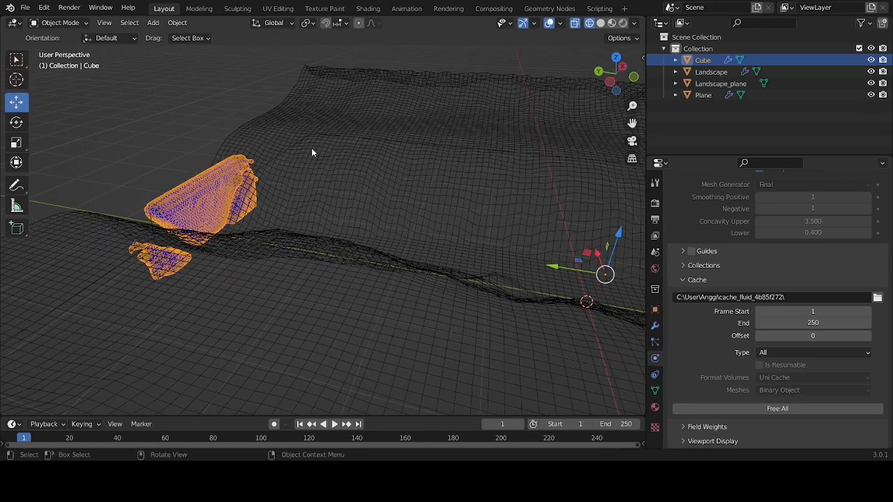
pyautogui.click(335, 423)
pyautogui.click(140, 149)
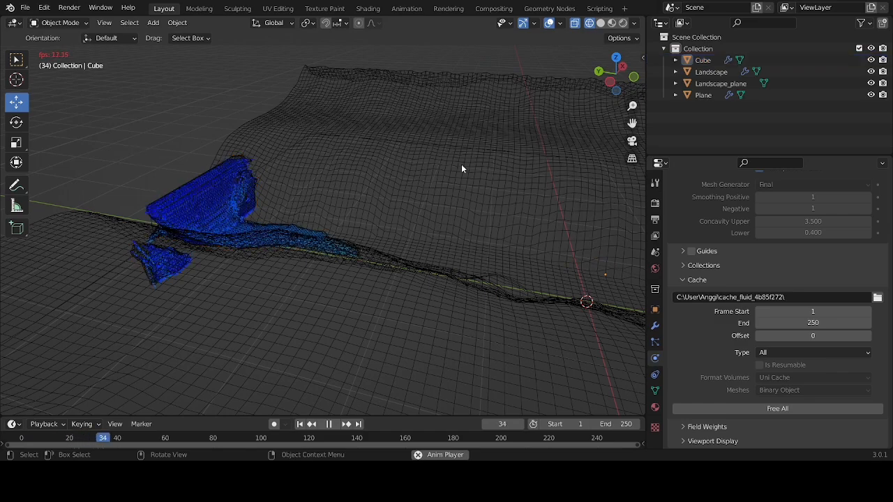
pyautogui.moveTo(610, 74); pyautogui.dragTo(500, 60)
pyautogui.scroll(6, 342, 257)
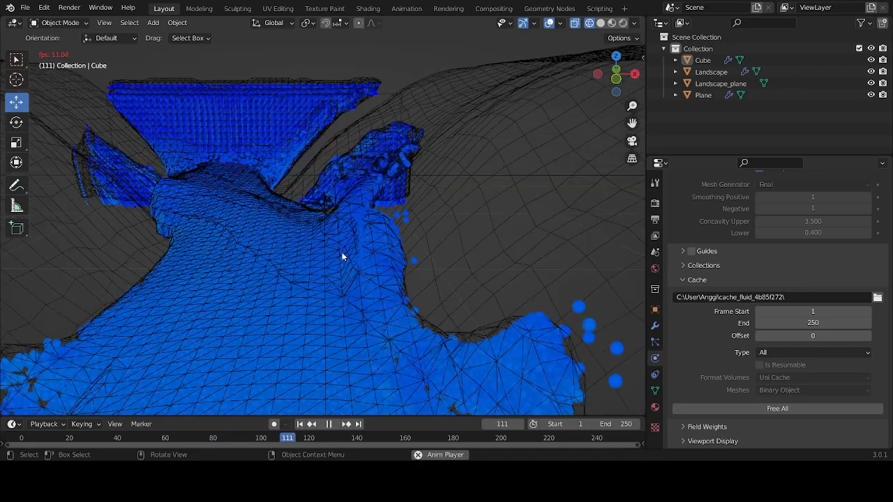
pyautogui.scroll(-4, 342, 257)
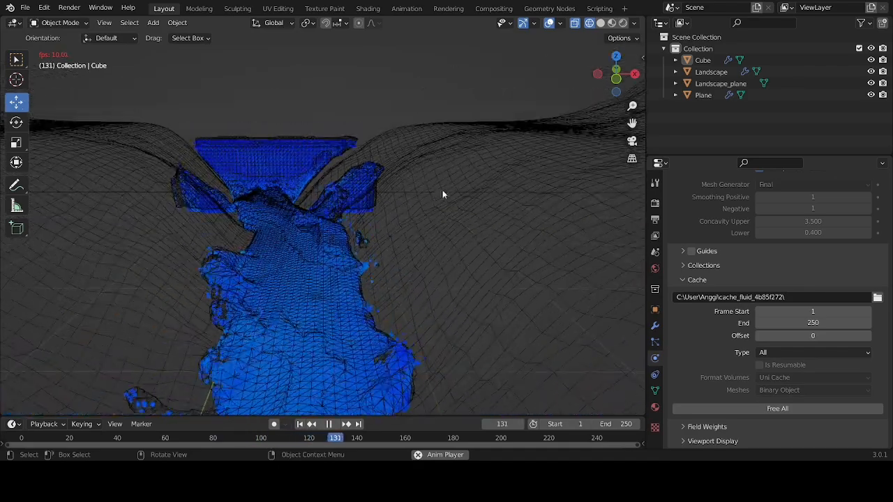
pyautogui.moveTo(613, 75); pyautogui.dragTo(585, 84)
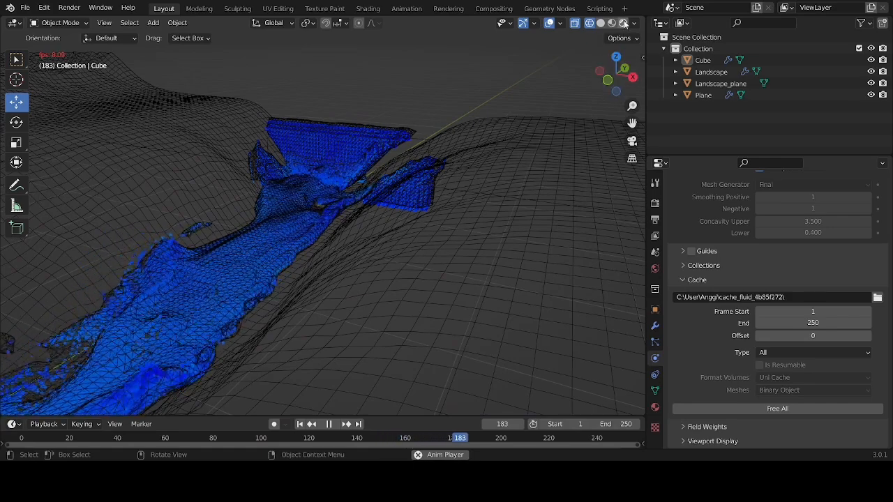
# Show the scene in rendered shading and add a Sun light
pyautogui.click(623, 22)
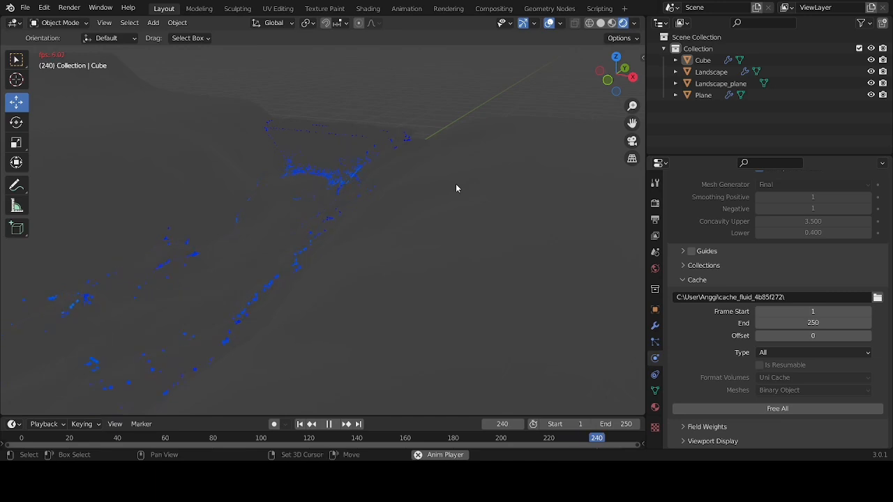
pyautogui.hotkey('shift', 'a')
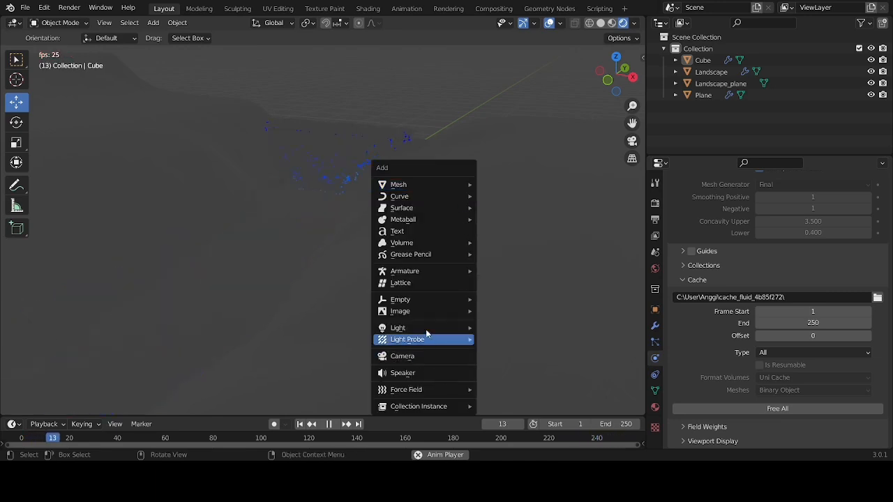
pyautogui.moveTo(428, 330)
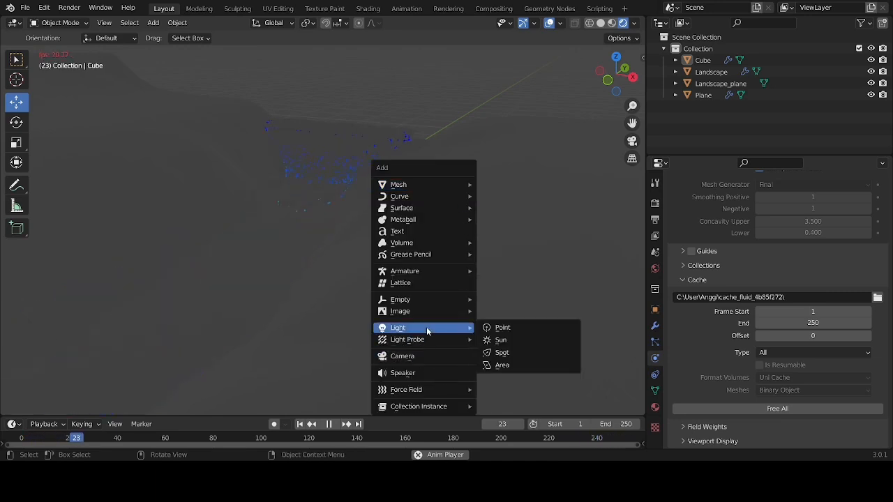
pyautogui.click(491, 342)
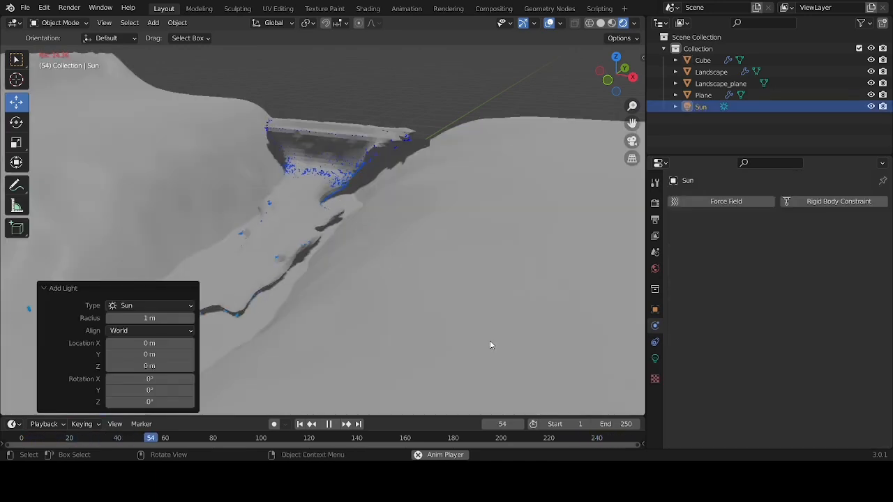
# Reduce the sun light's strength to 0.5 and view the lit river from the side along its channel
pyautogui.click(655, 361)
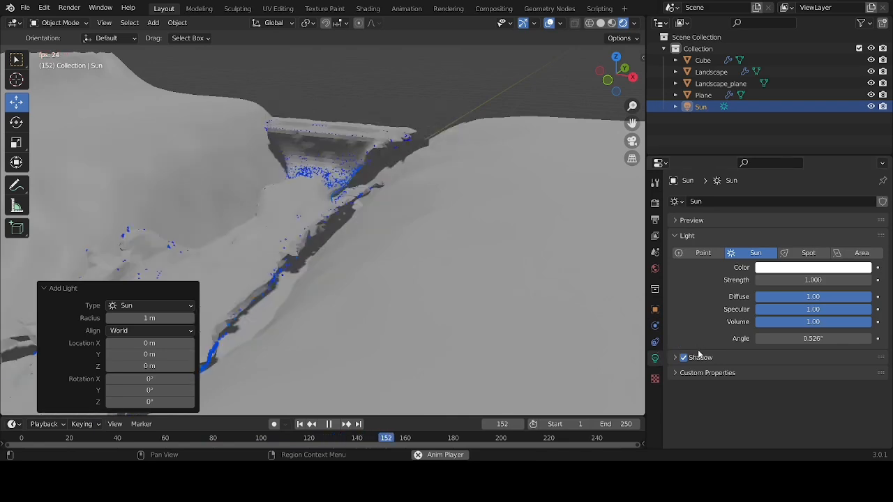
pyautogui.click(781, 280)
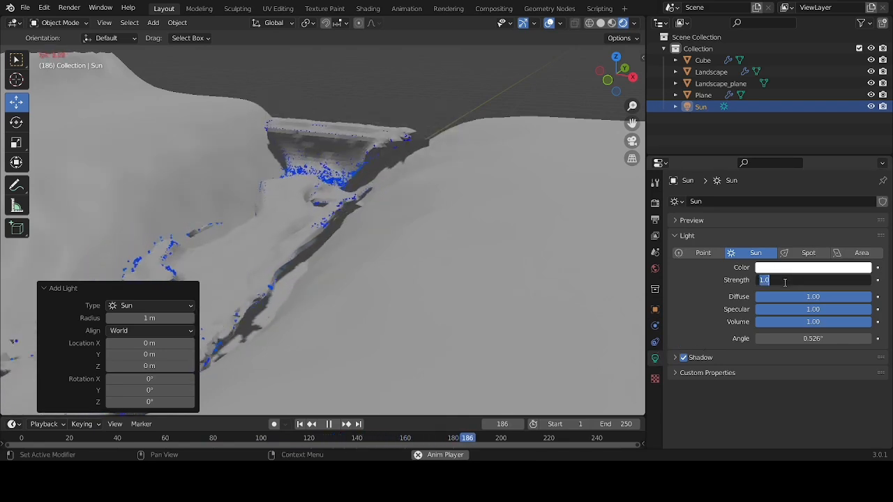
pyautogui.write('0')
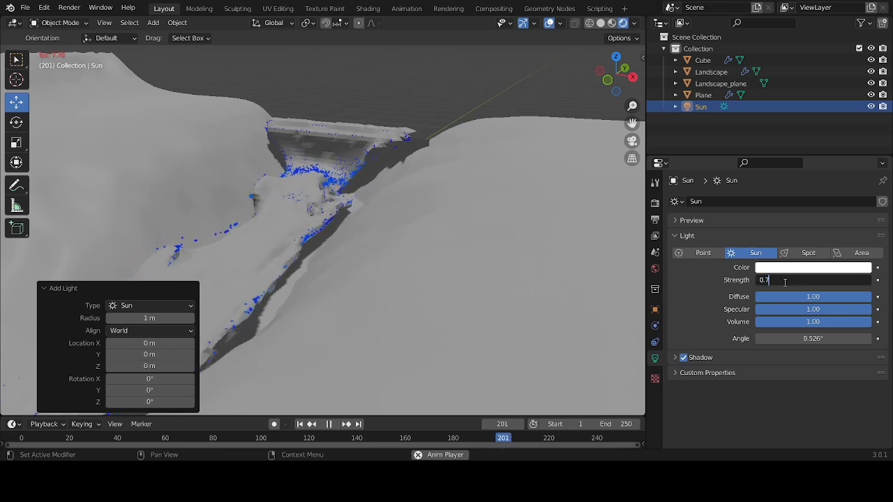
pyautogui.press('Return')
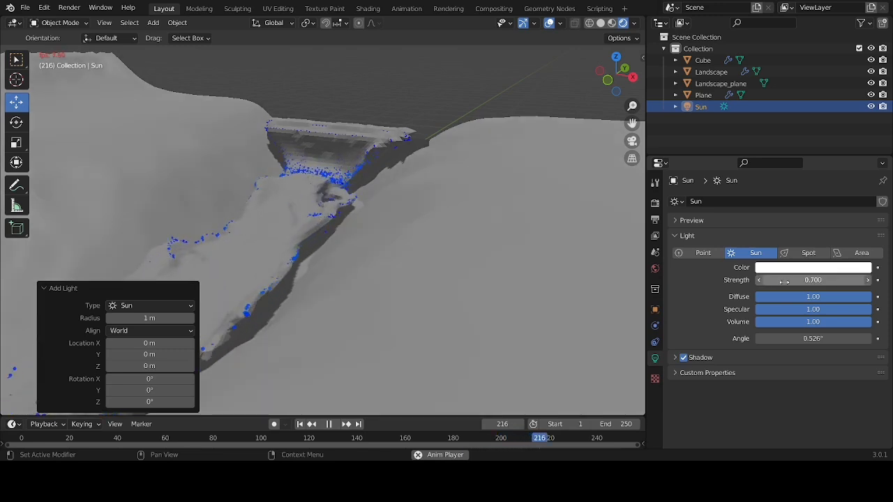
pyautogui.click(784, 280)
pyautogui.write('0')
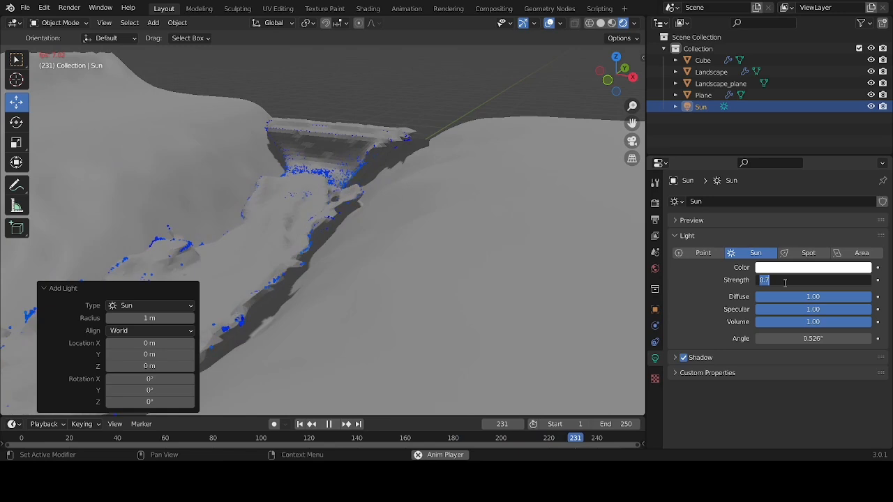
pyautogui.write('.5')
pyautogui.press('Return')
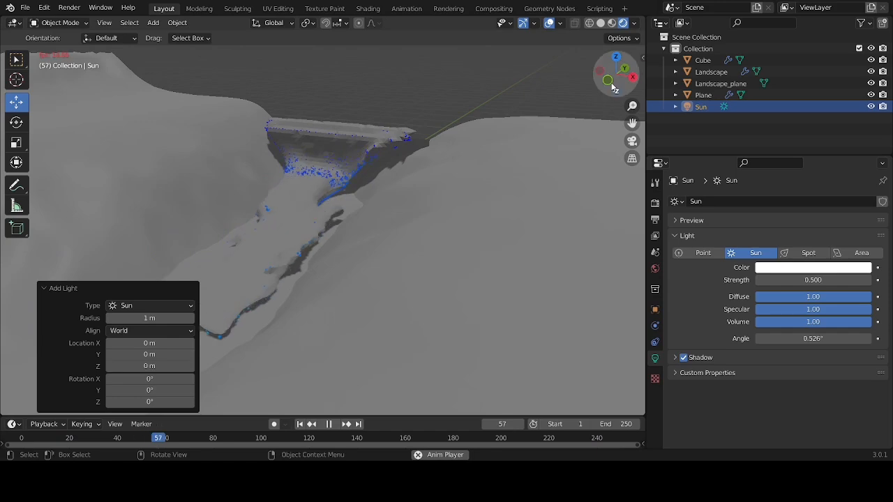
pyautogui.moveTo(626, 84); pyautogui.dragTo(518, 156)
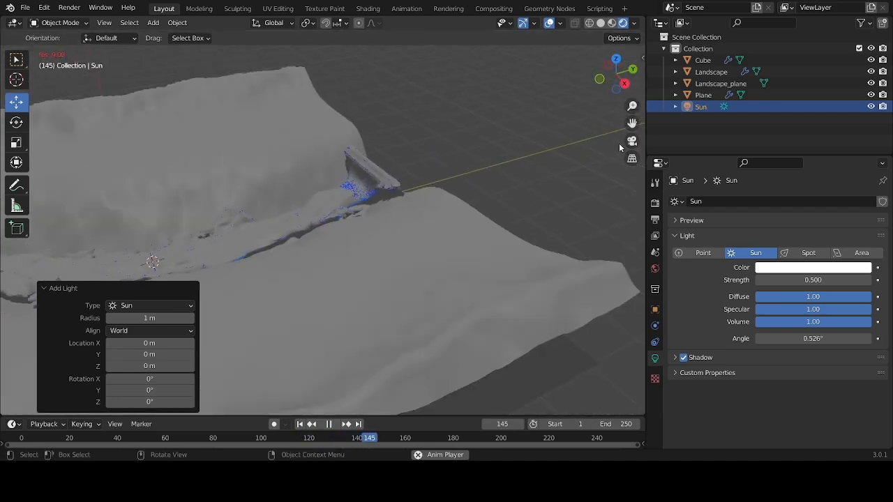
pyautogui.moveTo(632, 123); pyautogui.dragTo(892, 80)
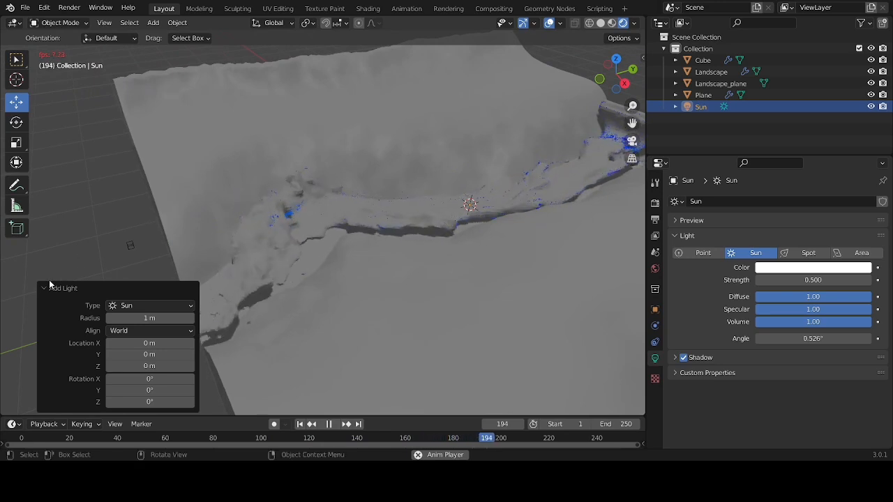
# Stop the simulation playback and select the water domain in the river channel
pyautogui.click(71, 273)
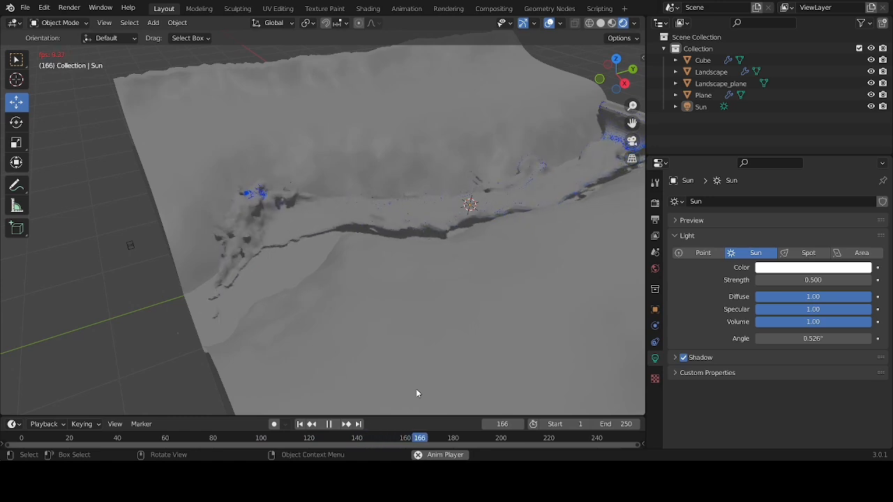
pyautogui.press('space')
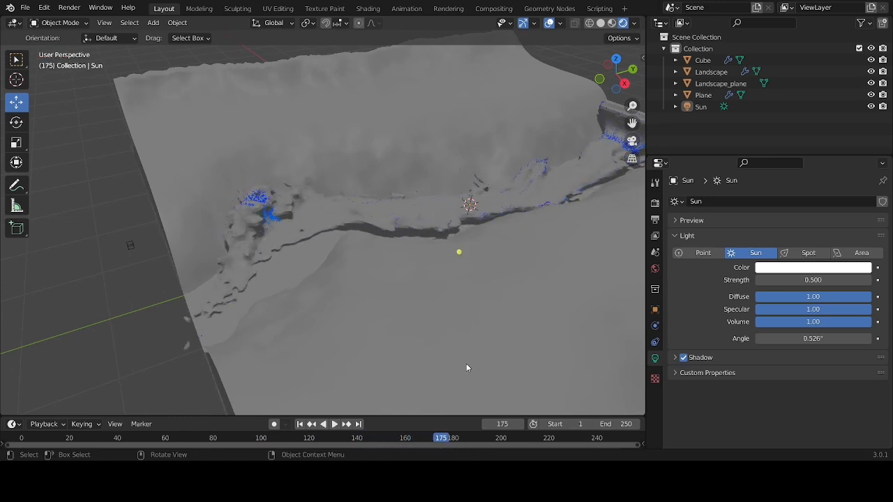
pyautogui.click(611, 129)
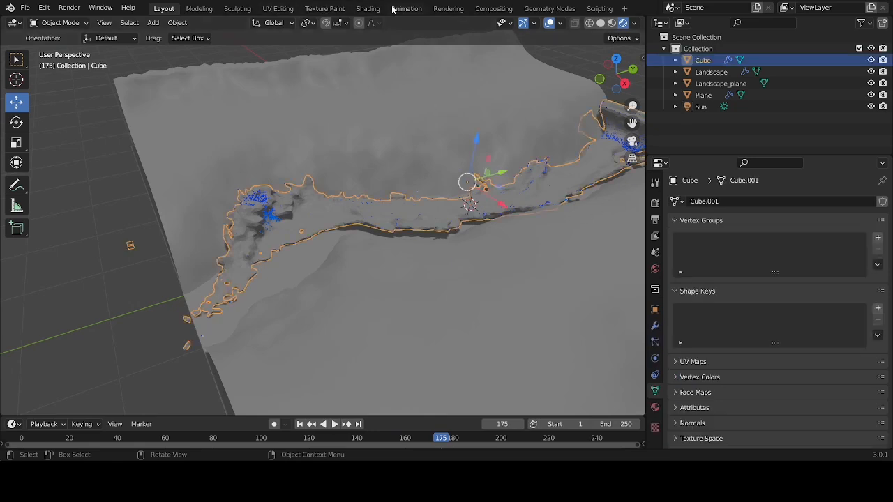
pyautogui.click(368, 9)
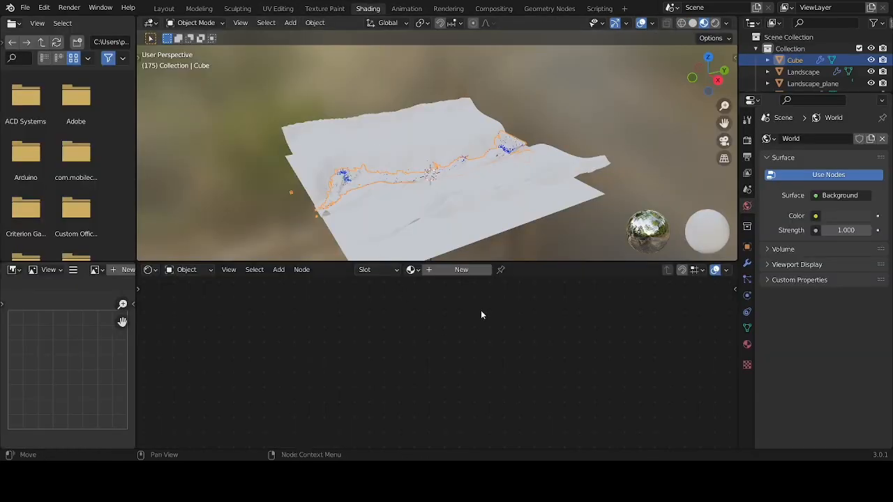
pyautogui.click(165, 8)
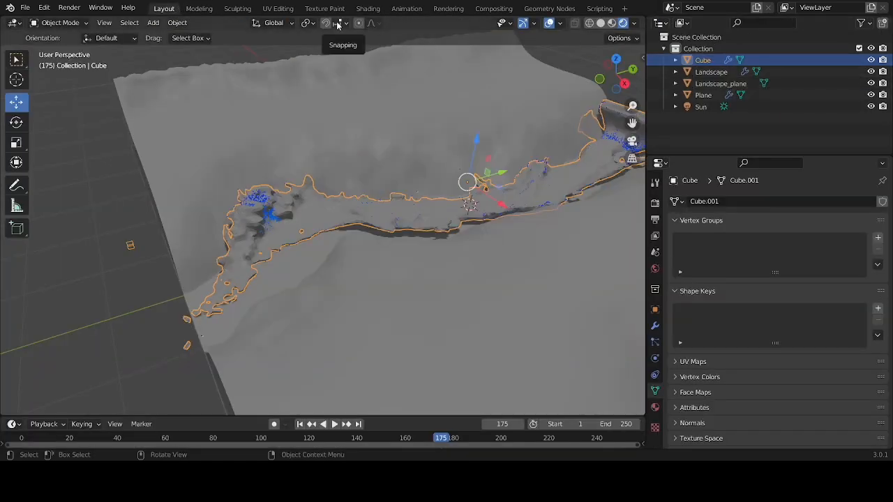
pyautogui.click(361, 9)
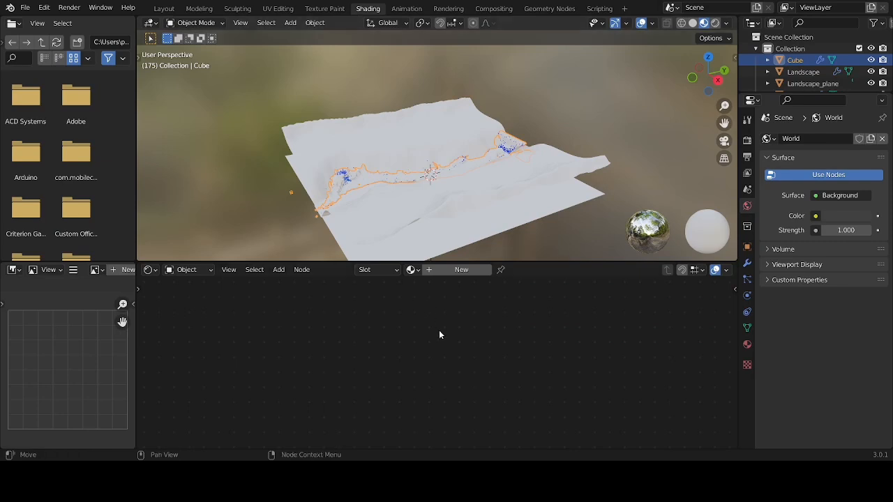
pyautogui.hotkey('shift', 'a')
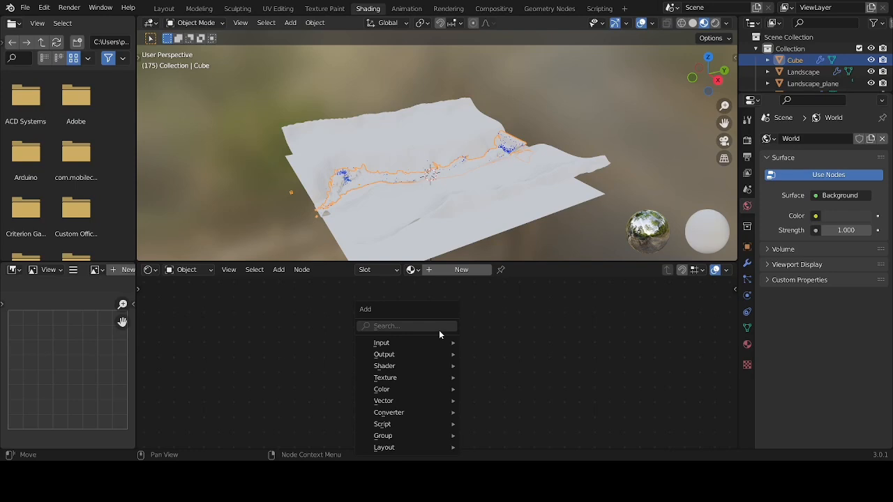
pyautogui.press('g')
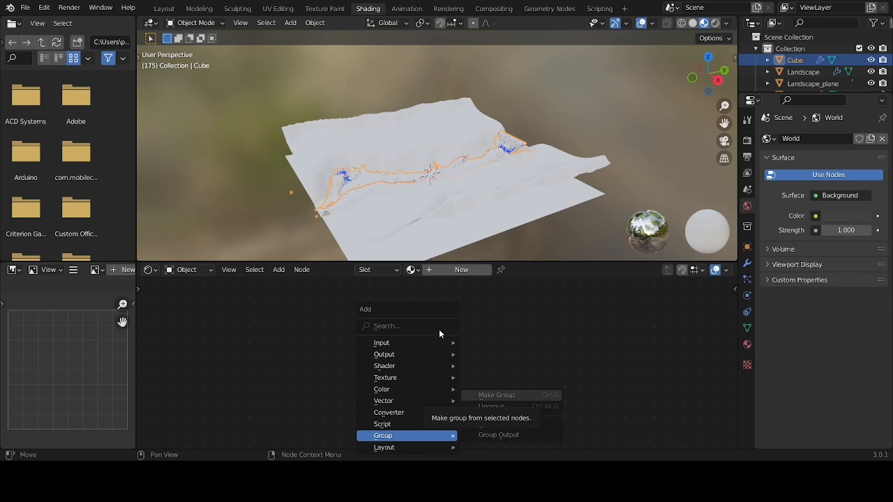
pyautogui.press('g')
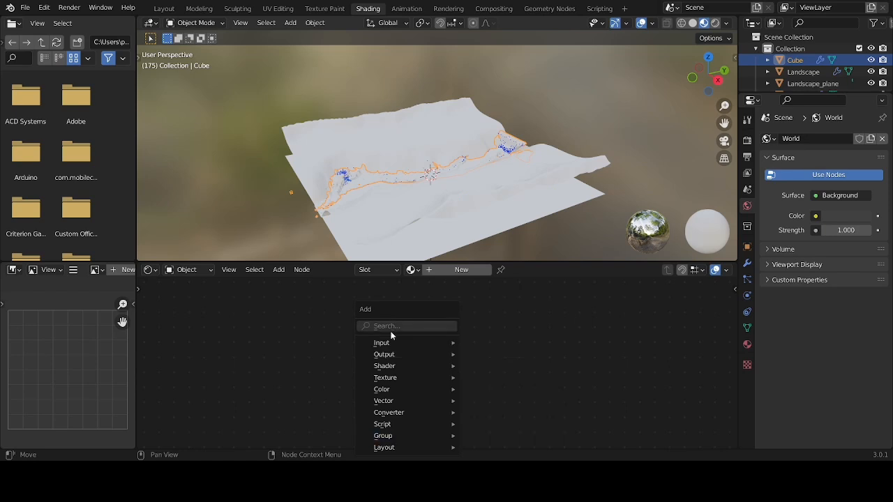
pyautogui.press('g')
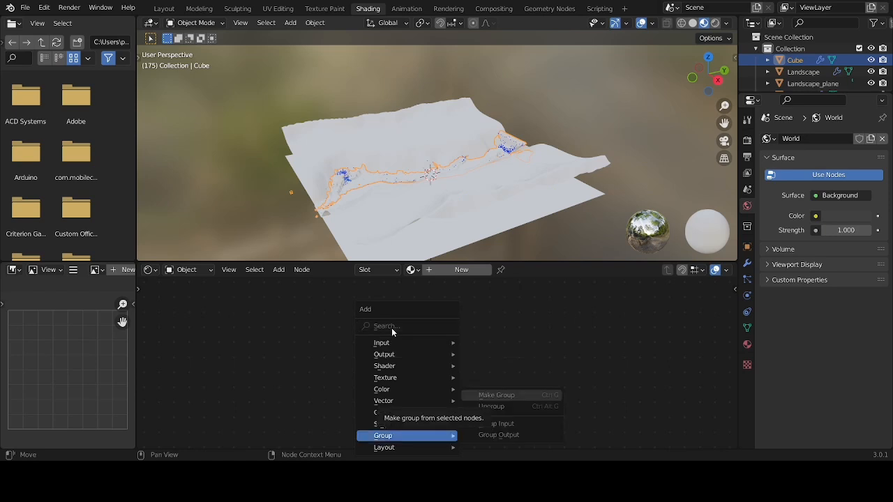
pyautogui.moveTo(406, 373)
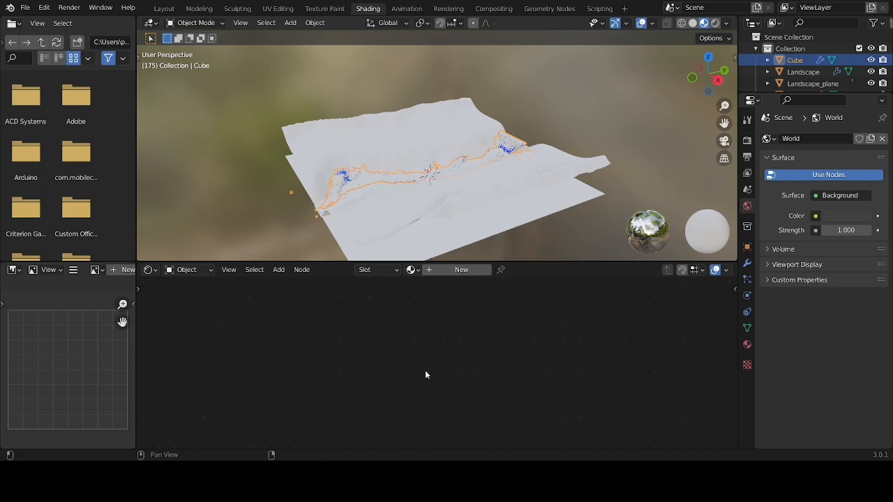
pyautogui.hotkey('shift', 'a')
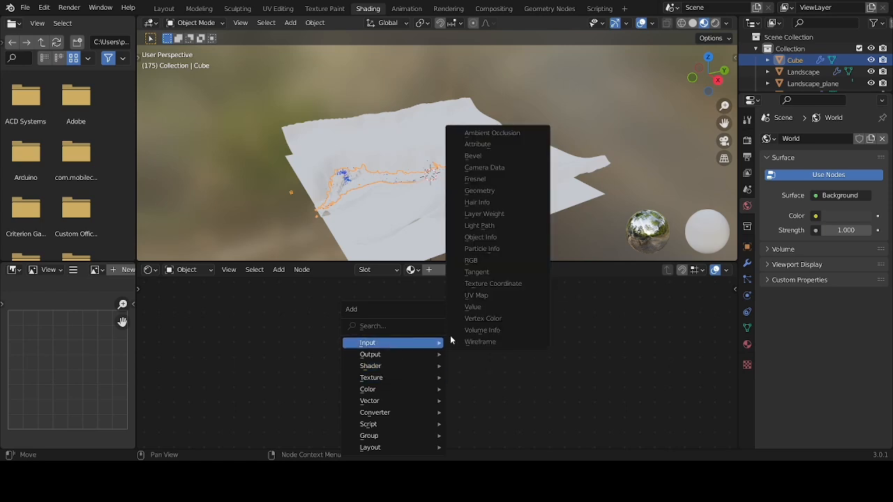
pyautogui.click(559, 110)
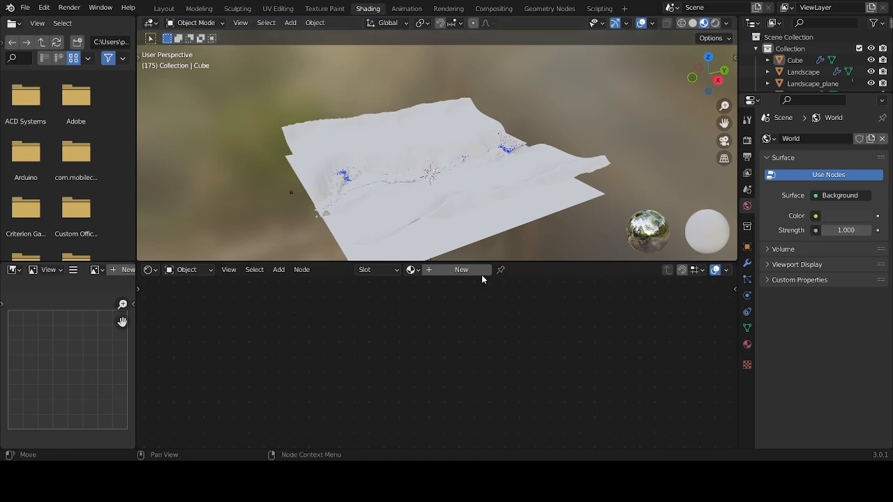
# Return to the Layout workspace, select the water domain and play the simulation while viewing the river from a lower angle
pyautogui.click(163, 10)
pyautogui.click(432, 210)
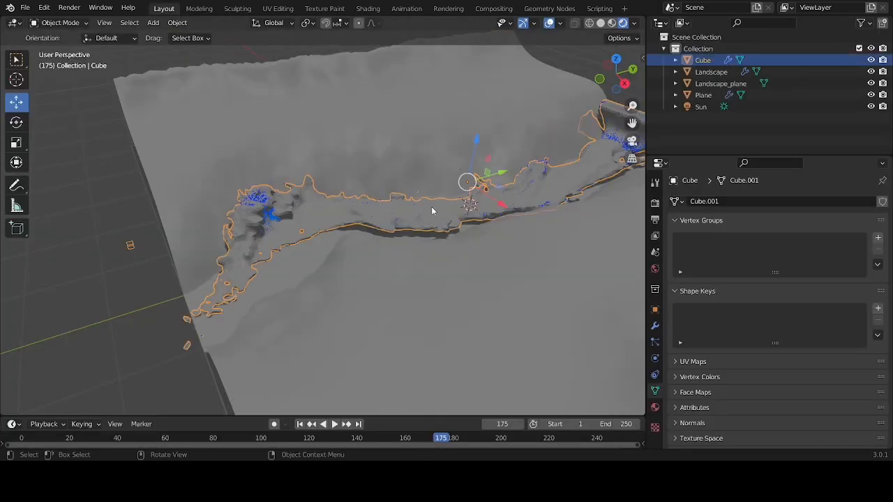
pyautogui.press('space')
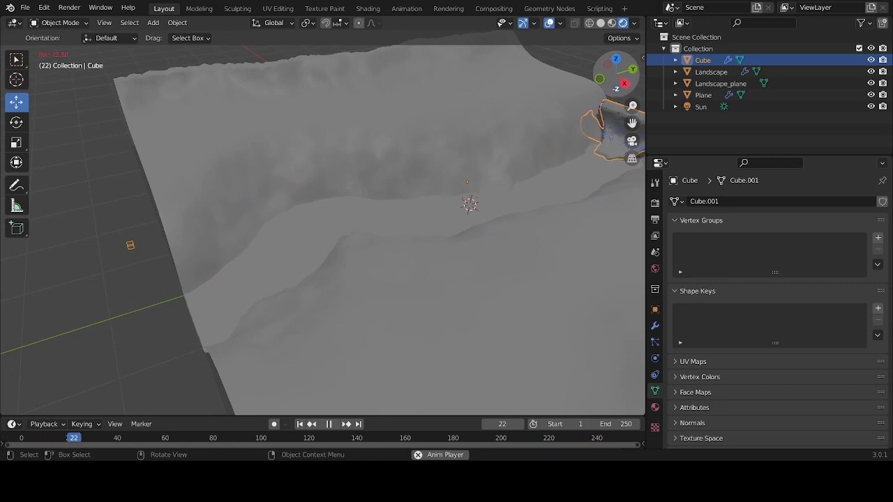
pyautogui.moveTo(616, 75)
pyautogui.mouseDown()
pyautogui.moveTo(623, 50)
pyautogui.moveTo(632, 72)
pyautogui.mouseUp()
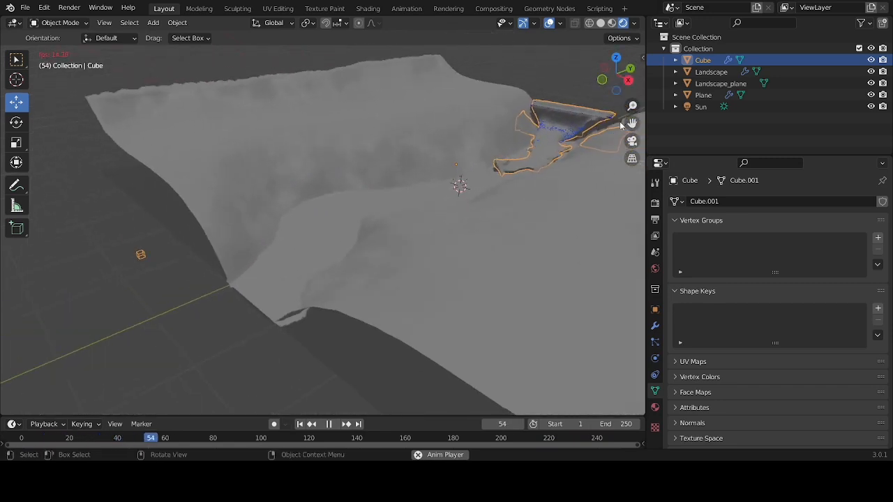
pyautogui.moveTo(631, 125); pyautogui.dragTo(413, 188)
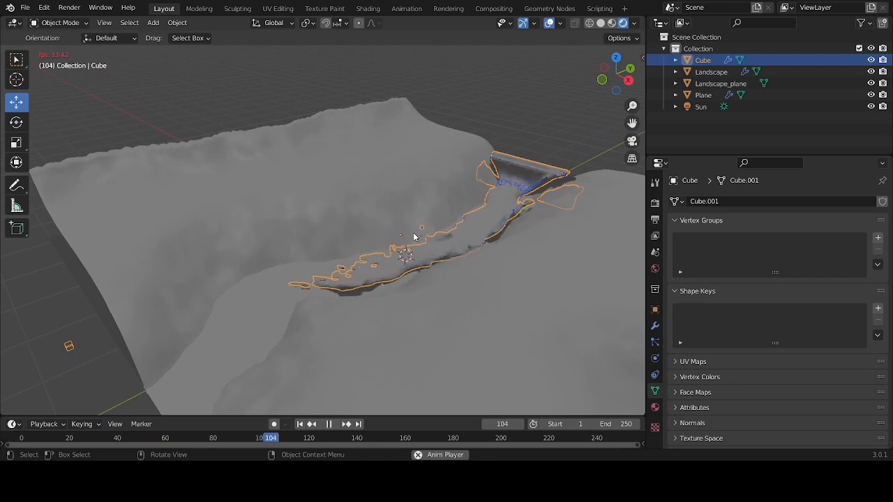
# Add a cone mesh with 3 vertices at the scene's centre
pyautogui.hotkey('shift', 'a')
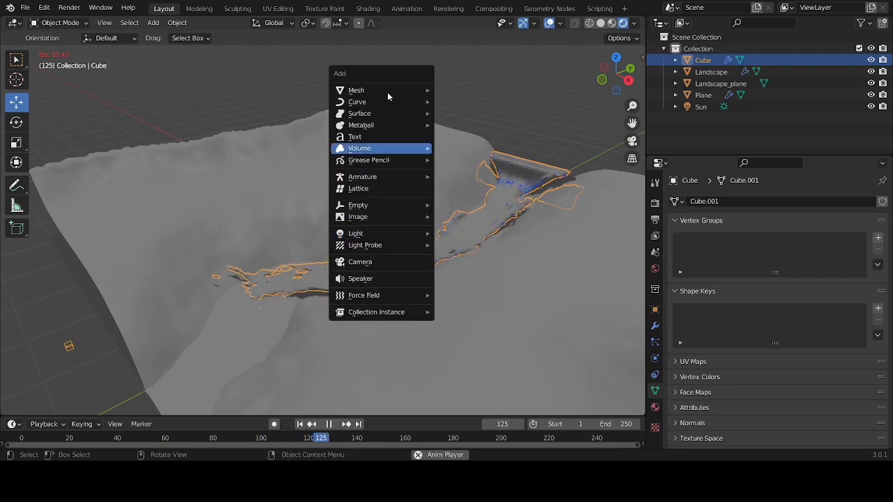
pyautogui.moveTo(388, 91)
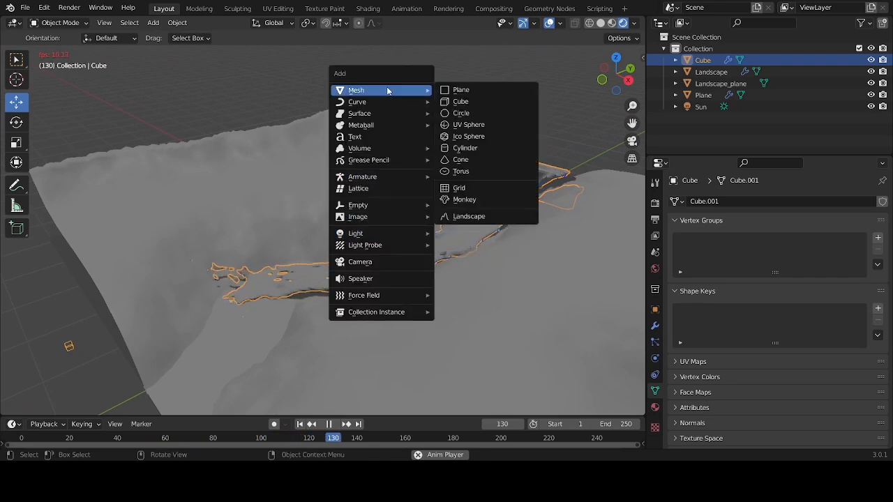
pyautogui.click(461, 161)
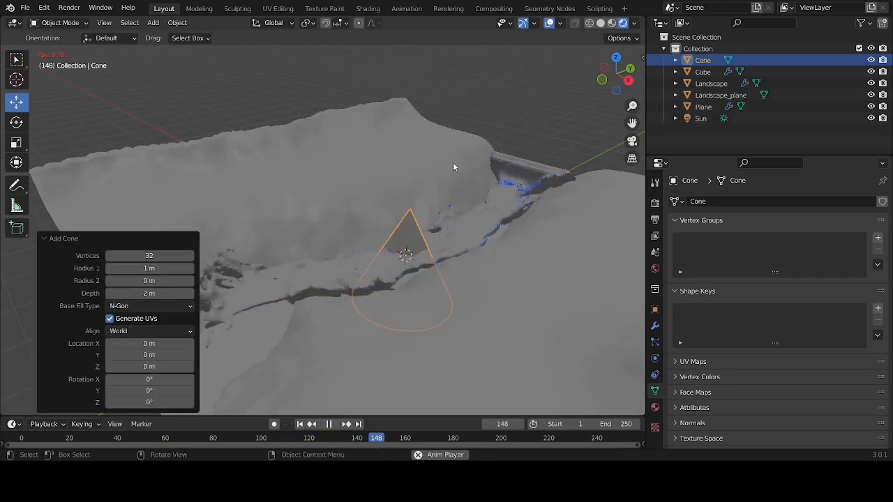
pyautogui.click(152, 255)
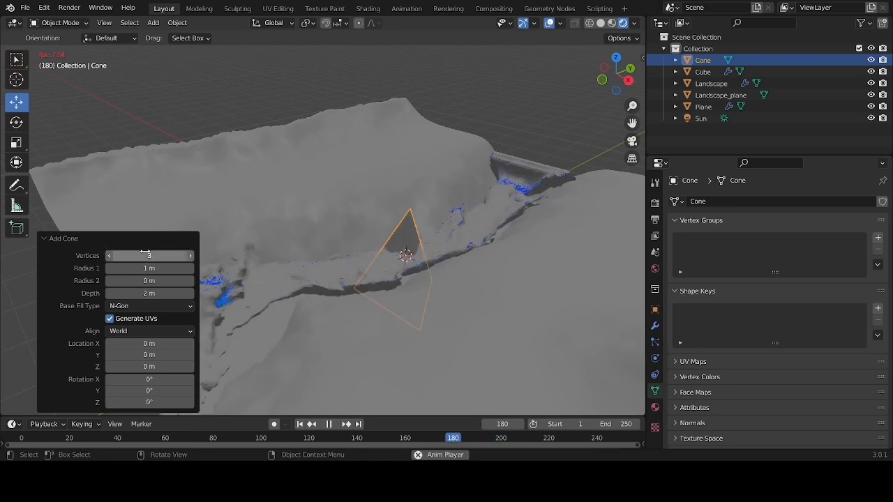
pyautogui.press('Return')
# Scale the cone to about 0.063 and move it about -2.07 m in X, -1.11 m in Y and 1.66 m in Z
pyautogui.press('s')
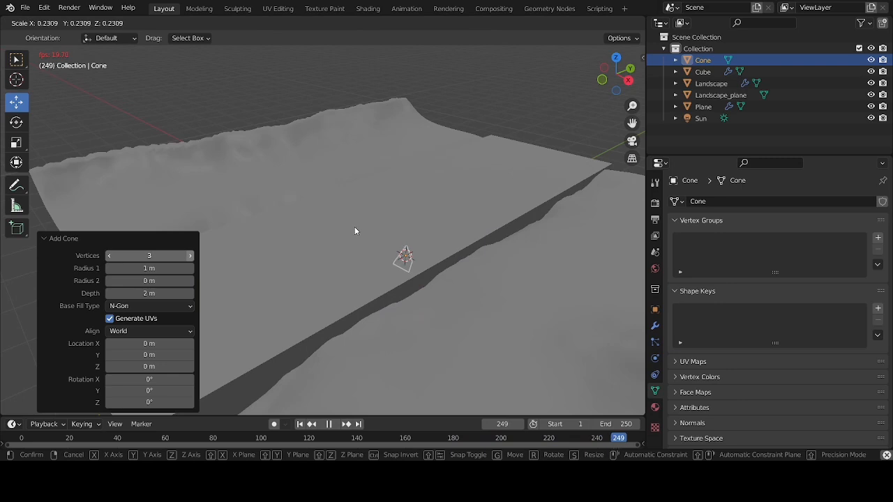
pyautogui.click(389, 253)
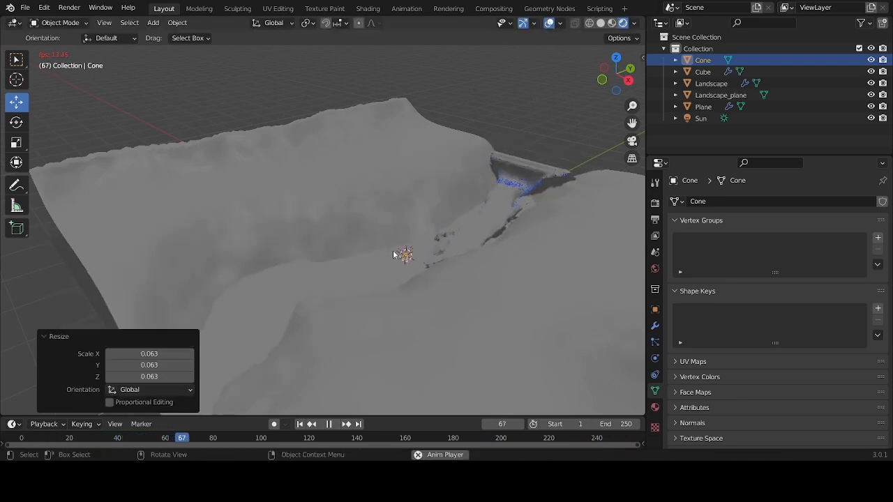
pyautogui.press('g')
pyautogui.click(295, 158)
# Scale the small cone down by about 0.396, enlarge it by about 1.567, and stop the playback
pyautogui.press('s')
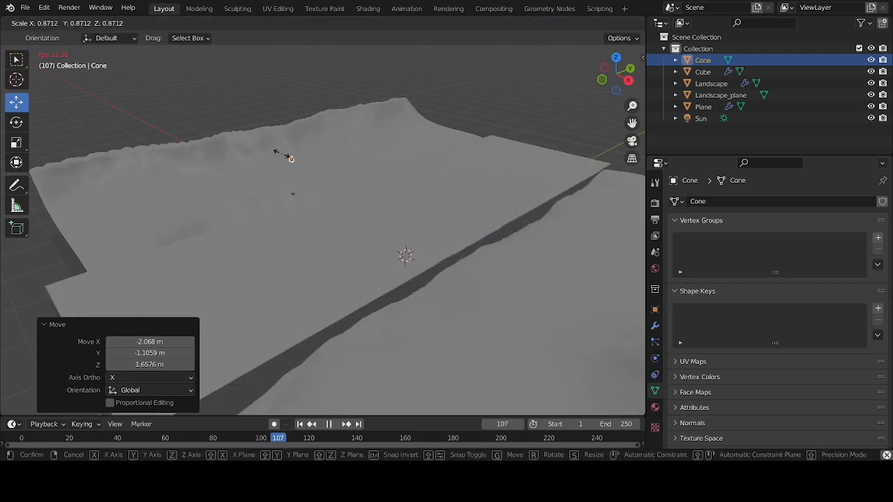
pyautogui.click(288, 155)
pyautogui.press('s')
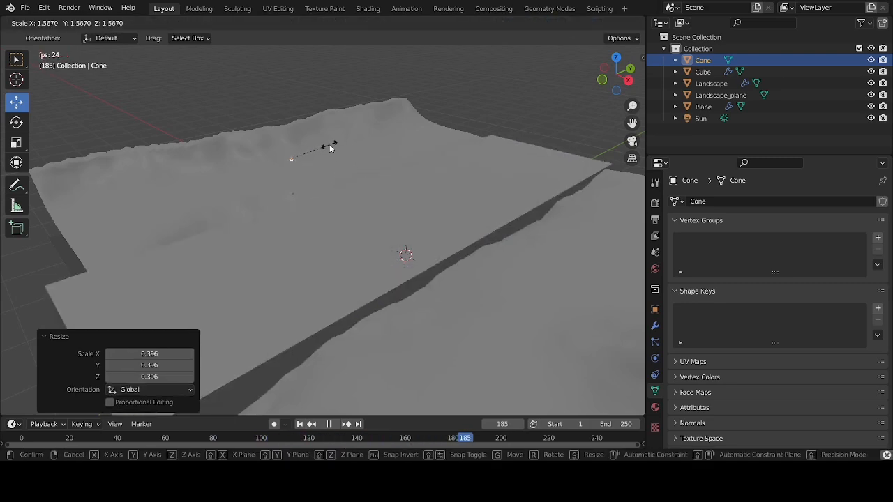
pyautogui.click(330, 145)
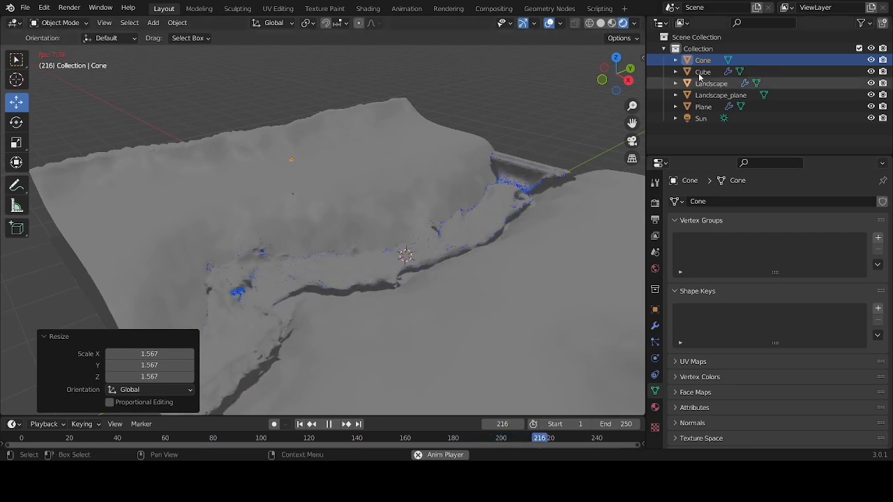
pyautogui.press('space')
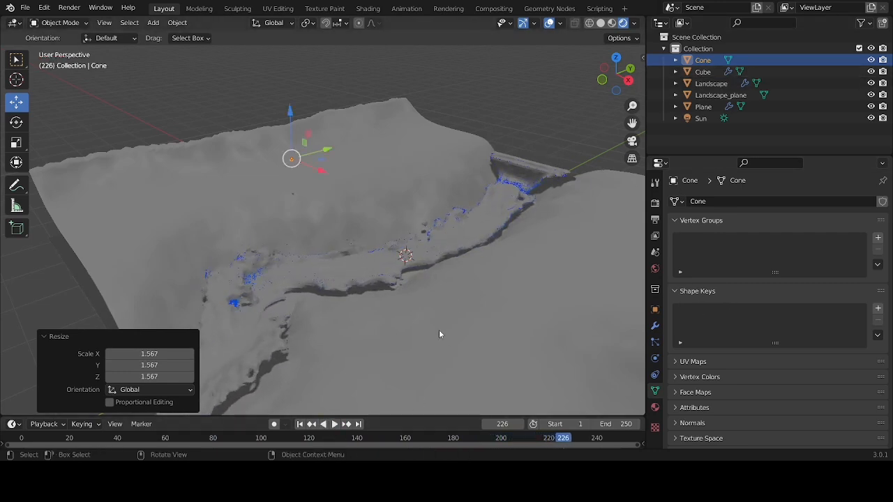
# Set the viewport display amount of the cube domain's Foam particles to 50%
pyautogui.click(703, 72)
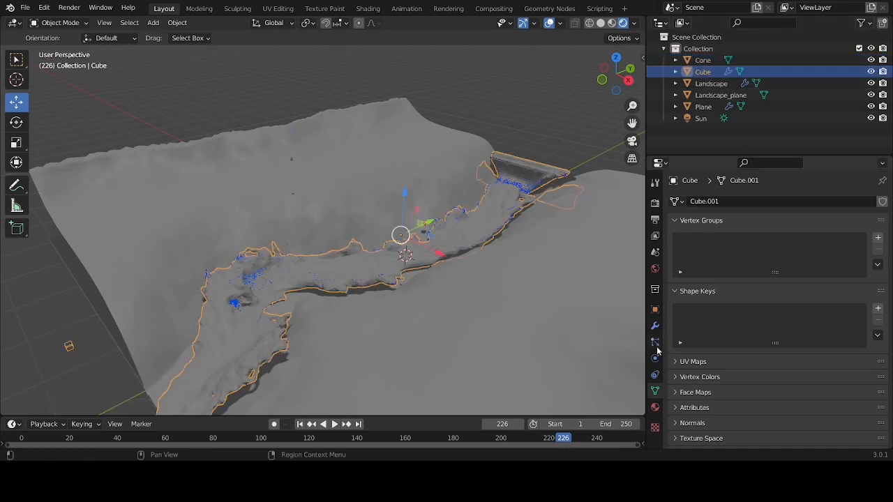
pyautogui.click(655, 375)
pyautogui.click(655, 357)
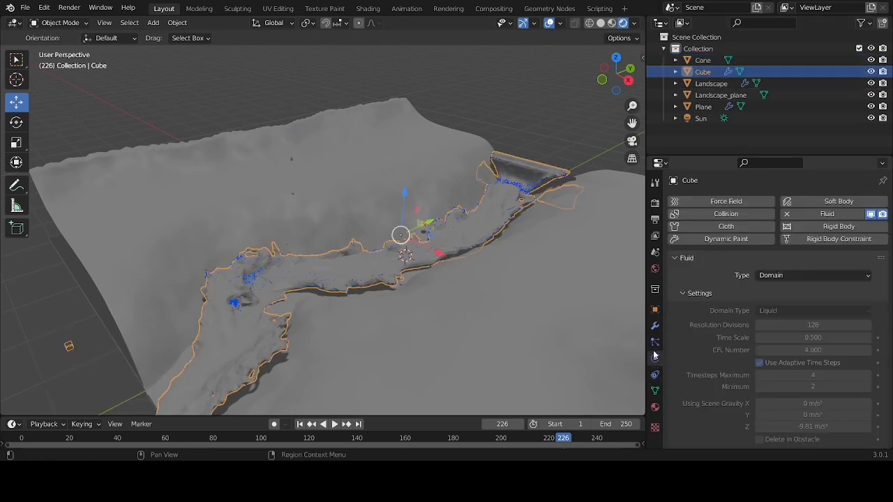
pyautogui.click(654, 341)
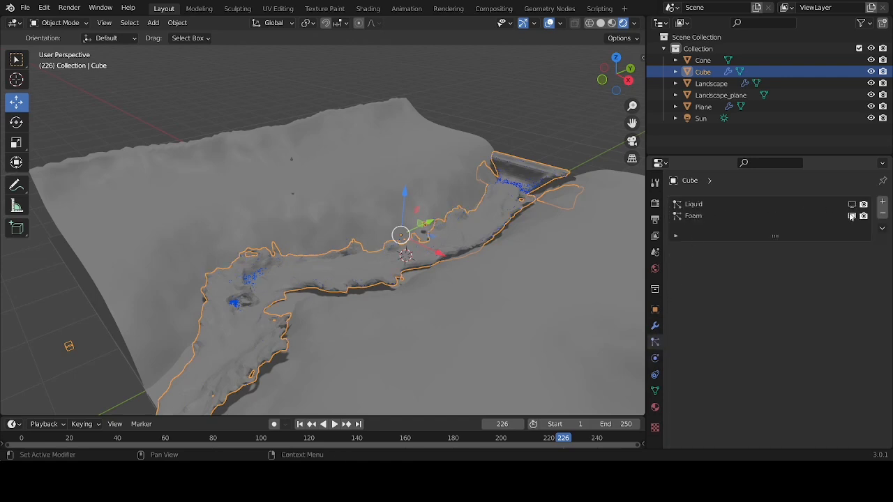
pyautogui.click(694, 217)
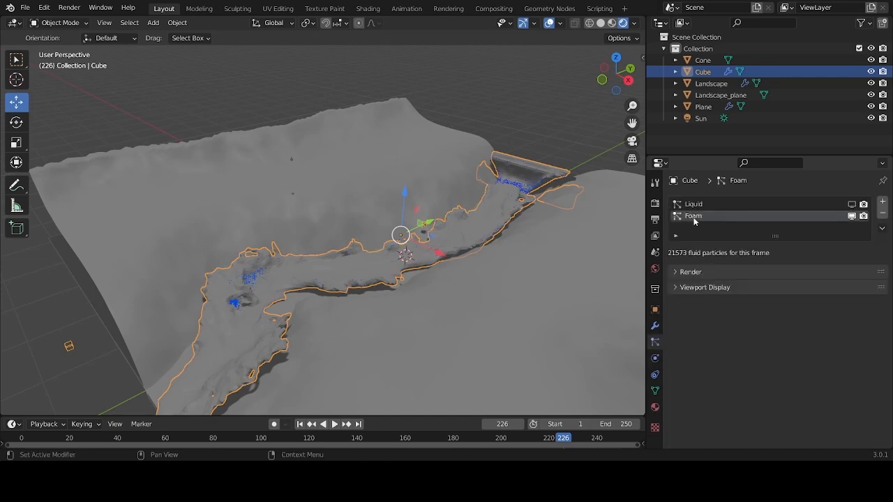
pyautogui.click(688, 272)
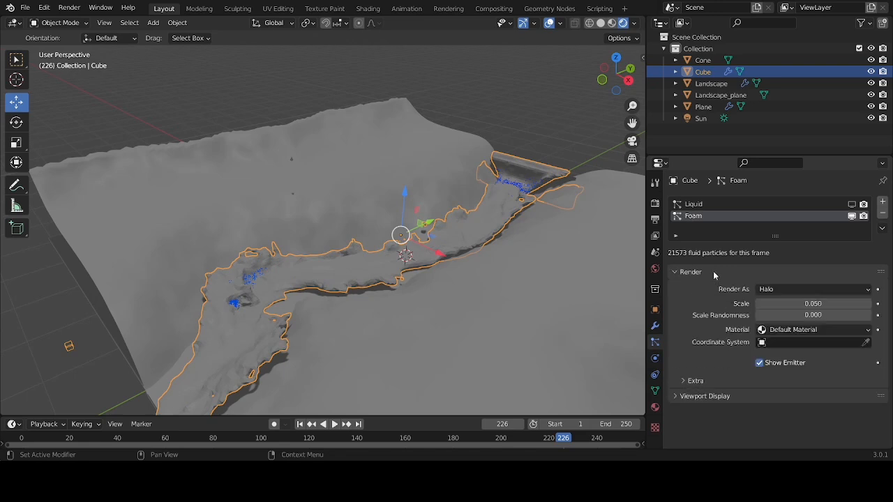
pyautogui.click(688, 396)
pyautogui.scroll(-3, 688, 397)
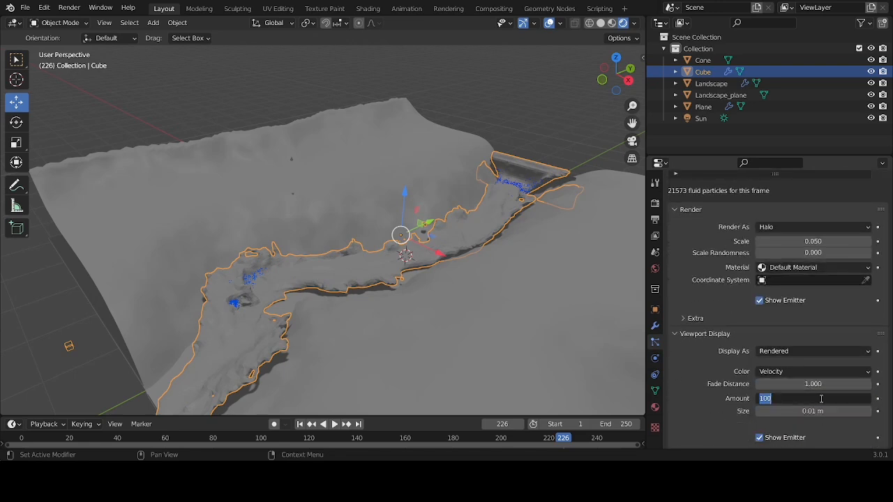
pyautogui.press('Return')
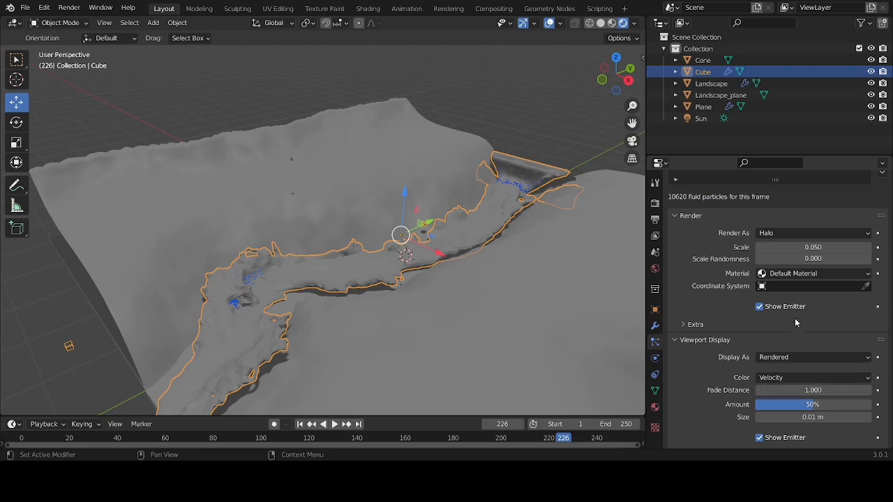
# Render the cube domain's Foam particles as objects, using the Cone as the instance object
pyautogui.click(794, 235)
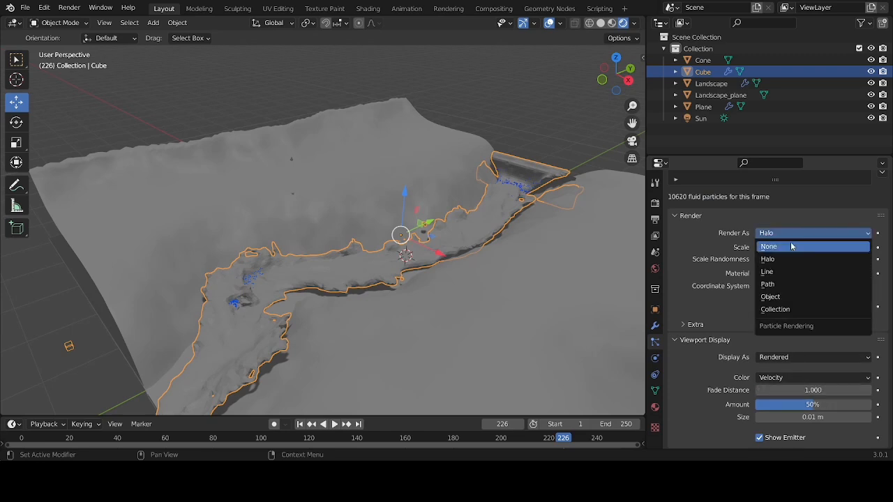
pyautogui.click(785, 296)
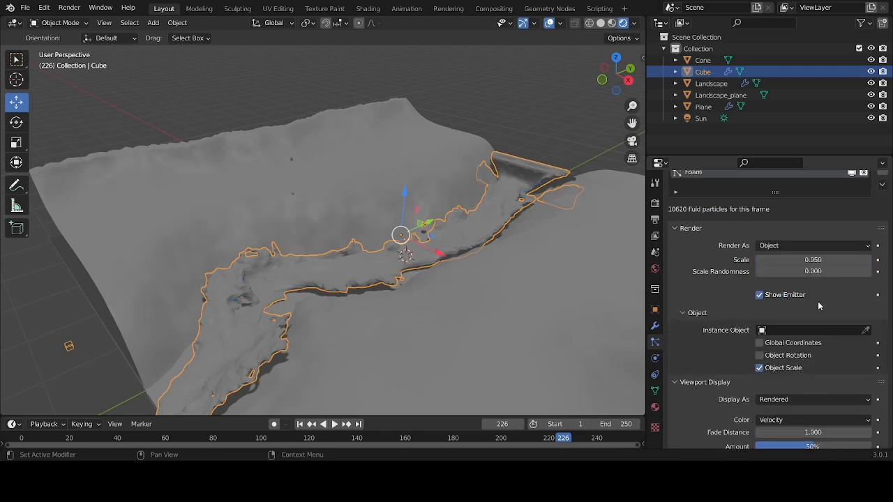
pyautogui.click(842, 330)
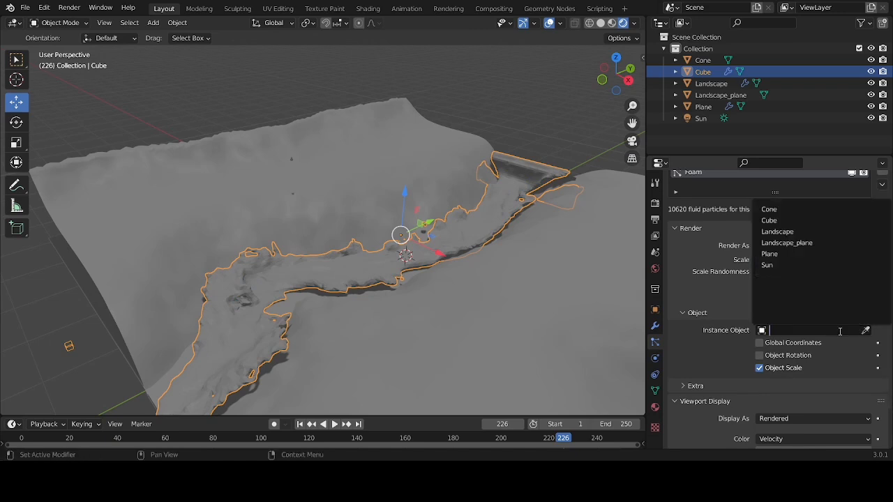
pyautogui.click(771, 209)
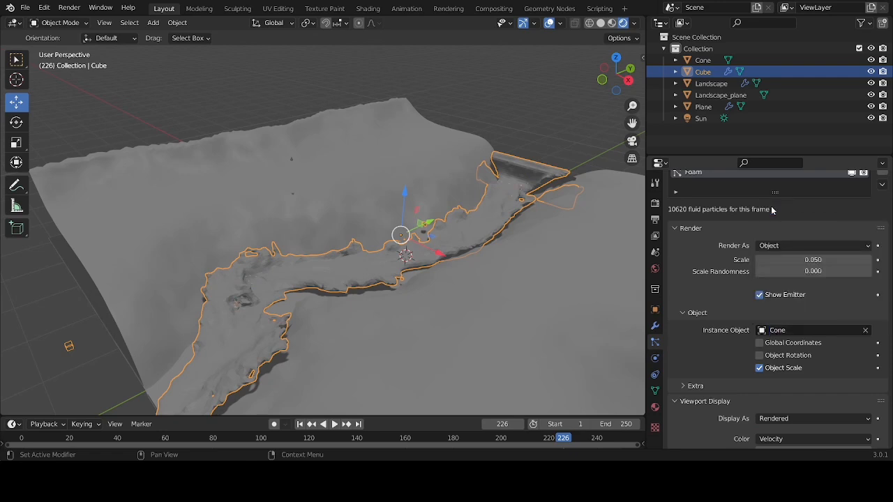
pyautogui.scroll(-3, 770, 203)
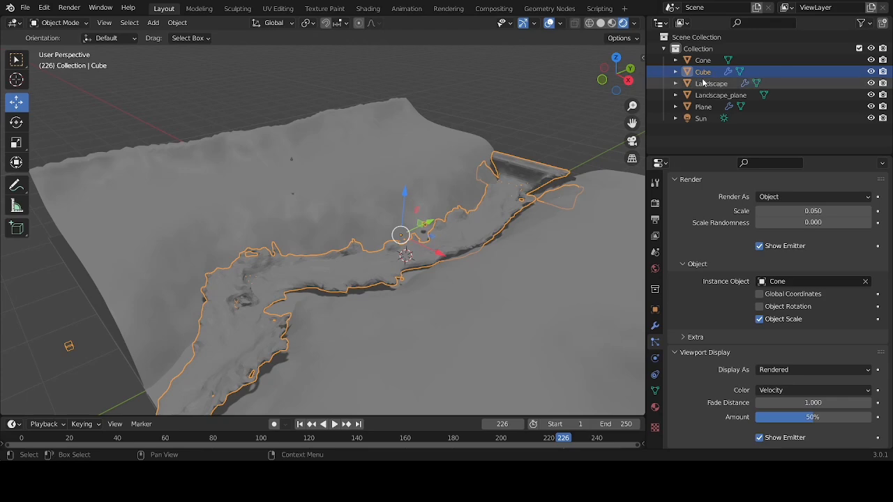
# Replace the Principled BSDF in the cube's material with a Glass BSDF connected to the output's Surface
pyautogui.click(368, 8)
pyautogui.moveTo(733, 368); pyautogui.dragTo(734, 316)
pyautogui.click(383, 328)
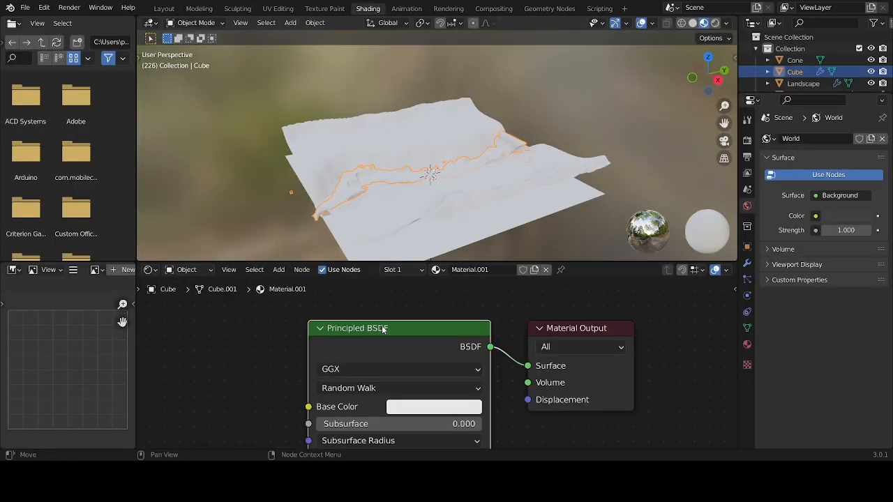
pyautogui.press('x')
pyautogui.hotkey('shift', 'a')
pyautogui.click(380, 329)
pyautogui.write('g')
pyautogui.press('Return')
pyautogui.click(342, 311)
pyautogui.moveTo(454, 338); pyautogui.dragTo(528, 366)
# Set the water's Glass BSDF to an IOR of 1.333 and a very light blue colour
pyautogui.doubleClick(394, 413)
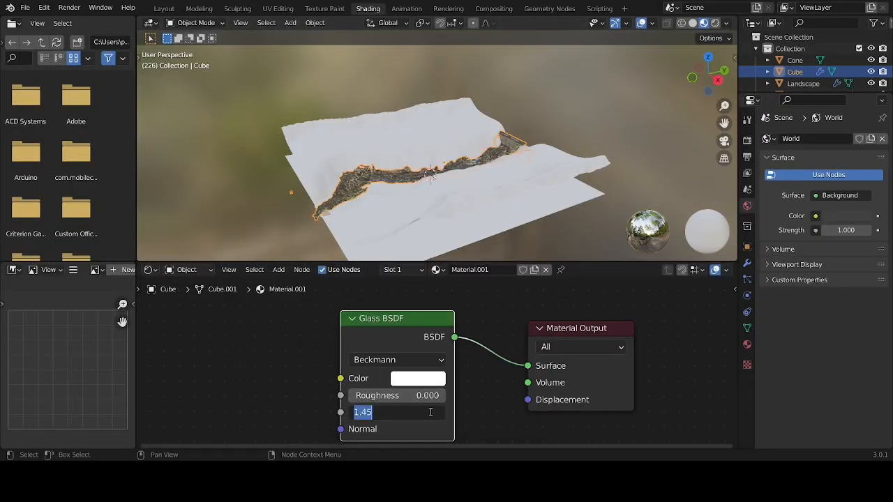
pyautogui.write('1.333')
pyautogui.press('Return')
pyautogui.click(422, 381)
pyautogui.scroll(5, 651, 112)
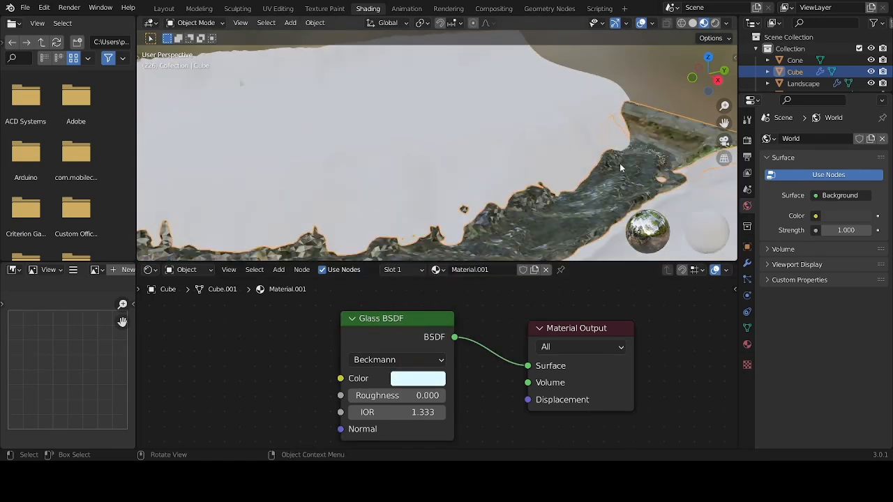
# Switch the viewport to Rendered shading and set the water's Glass BSDF roughness to about 0.796
pyautogui.press('z')
pyautogui.click(656, 177)
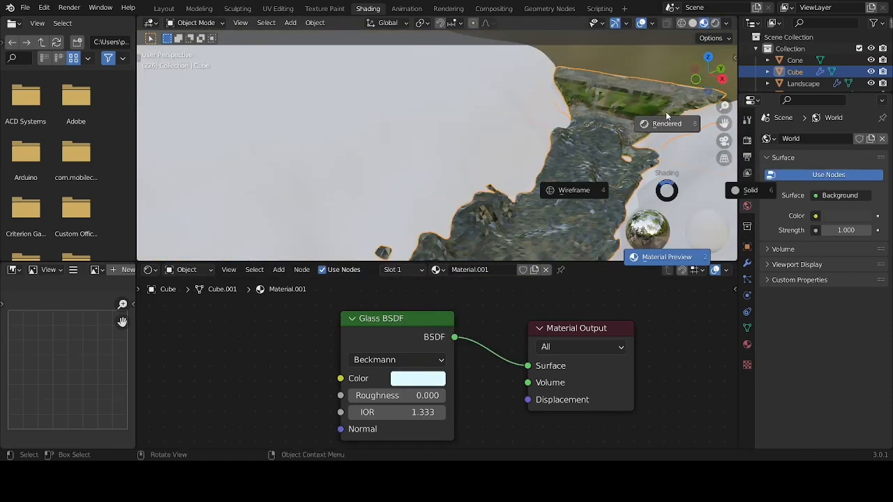
pyautogui.moveTo(422, 396); pyautogui.dragTo(432, 395)
pyautogui.scroll(-2, 429, 396)
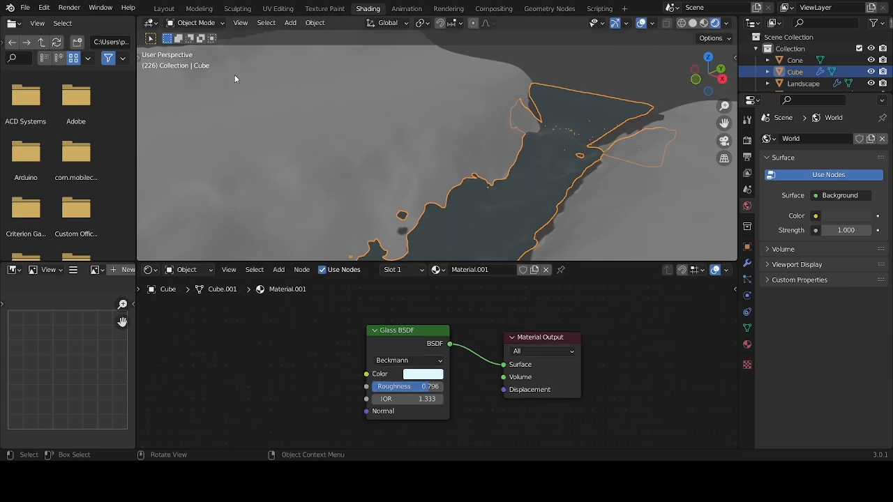
pyautogui.scroll(-2, 795, 74)
pyautogui.scroll(3, 796, 75)
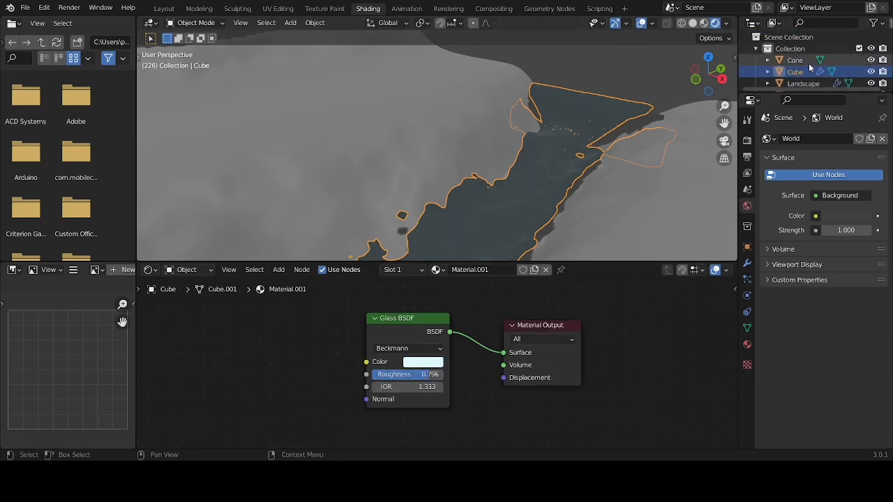
# Create a new material for the cone and delete its Principled BSDF node
pyautogui.click(796, 60)
pyautogui.hotkey('shift', 'a')
pyautogui.click(446, 270)
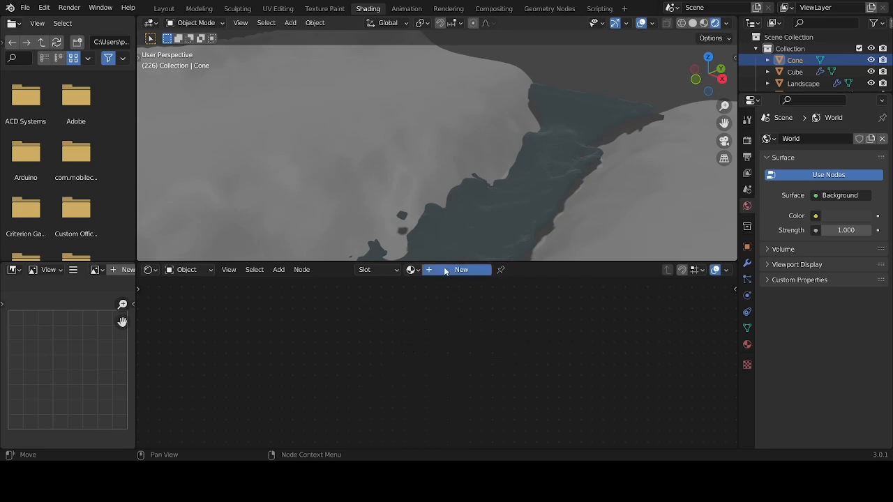
pyautogui.click(371, 345)
pyautogui.press('x')
# Add an Emission shader with a light blue colour and strength 5 to the cone's material, connected to the output's Surface
pyautogui.hotkey('shift', 'a')
pyautogui.click(356, 325)
pyautogui.write('em')
pyautogui.press('Return')
pyautogui.click(402, 343)
pyautogui.moveTo(403, 343); pyautogui.dragTo(503, 353)
pyautogui.click(383, 361)
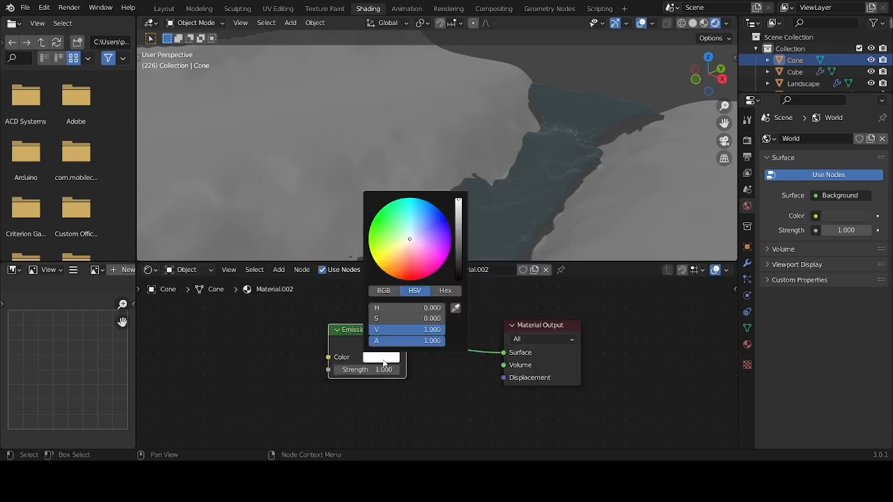
pyautogui.click(383, 370)
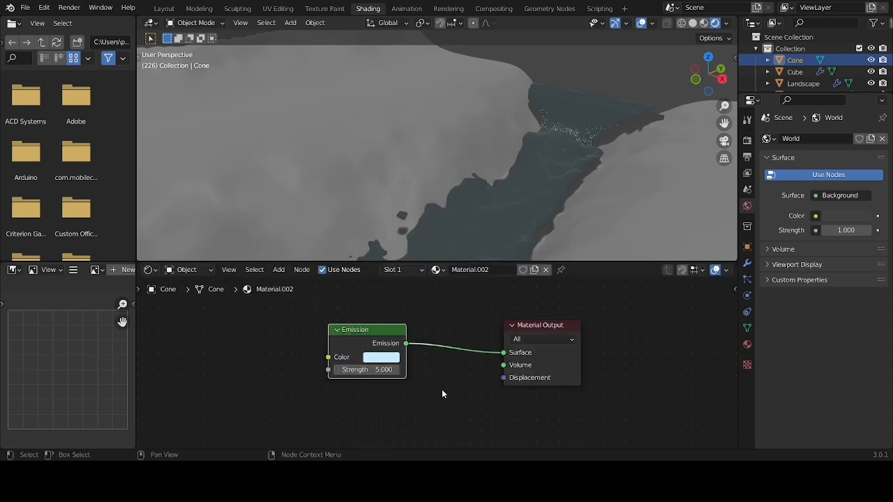
# Open the viewport display settings of the cube domain's Foam particle system
pyautogui.click(795, 72)
pyautogui.click(747, 279)
pyautogui.click(809, 154)
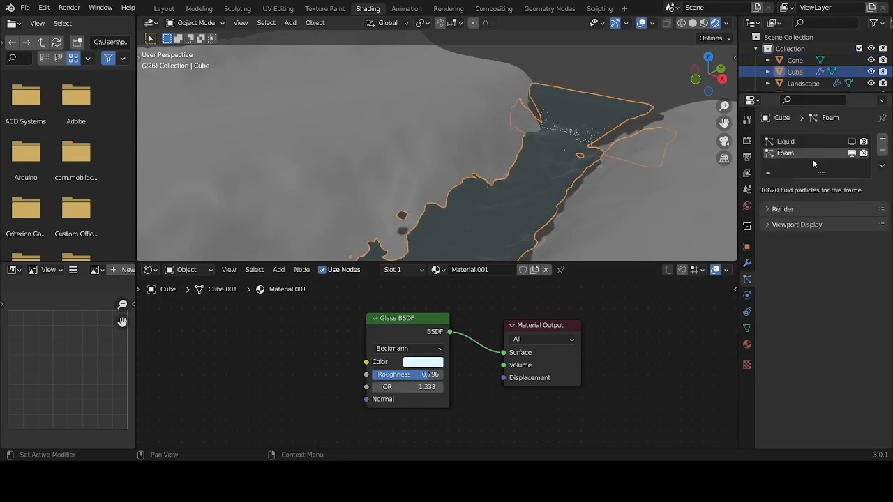
pyautogui.click(768, 225)
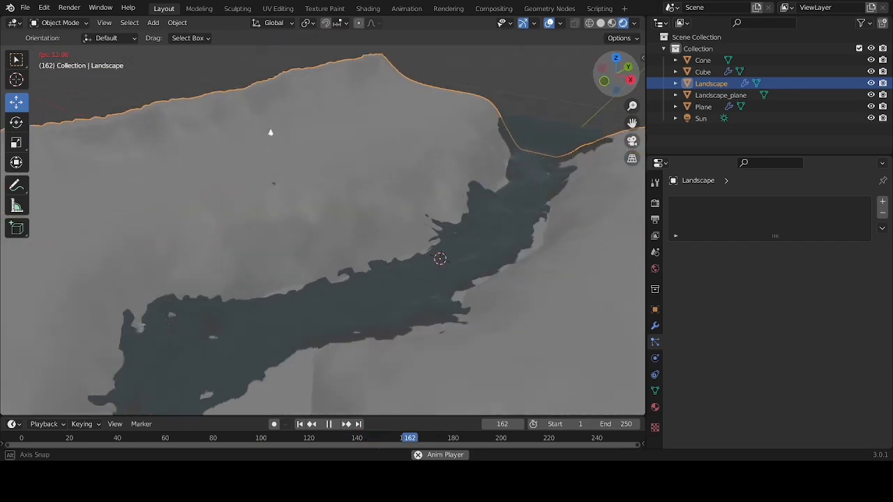
# Examine the river's upstream end during playback and select the cube domain to show its Foam particle settings
pyautogui.moveTo(617, 74); pyautogui.dragTo(635, 35)
pyautogui.click(264, 137)
pyautogui.moveTo(632, 106); pyautogui.dragTo(632, 63)
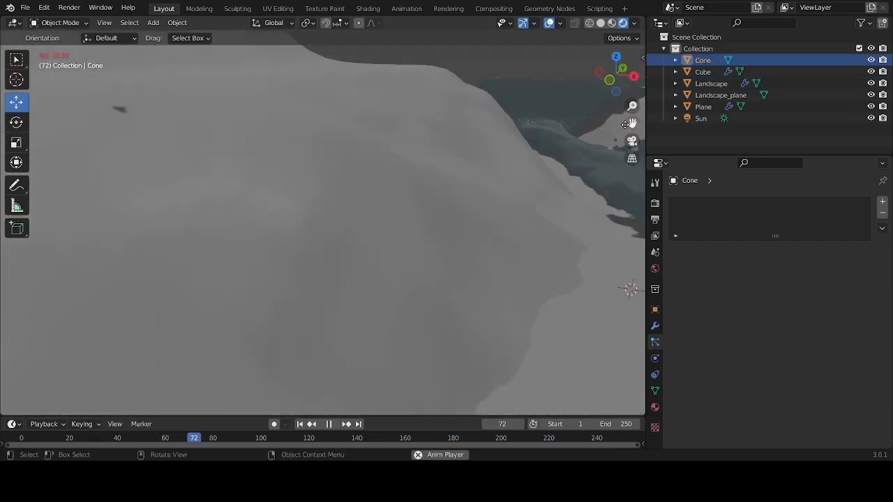
pyautogui.moveTo(631, 124); pyautogui.dragTo(453, 189)
pyautogui.click(703, 72)
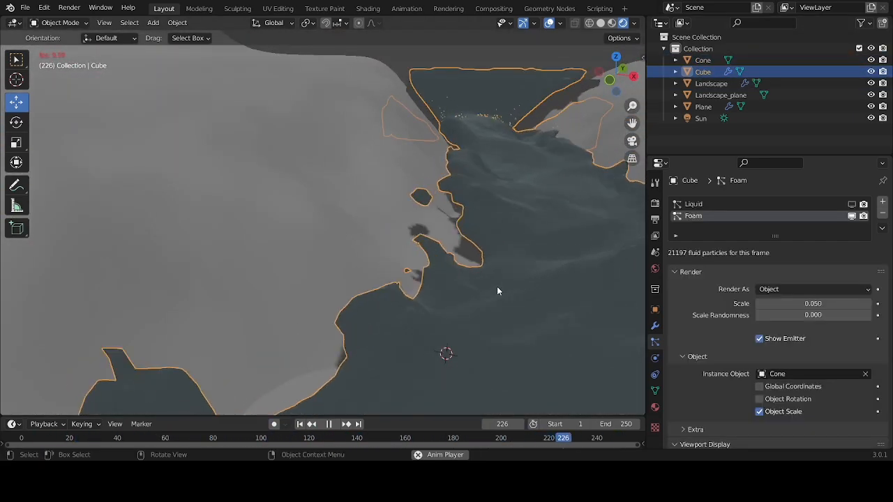